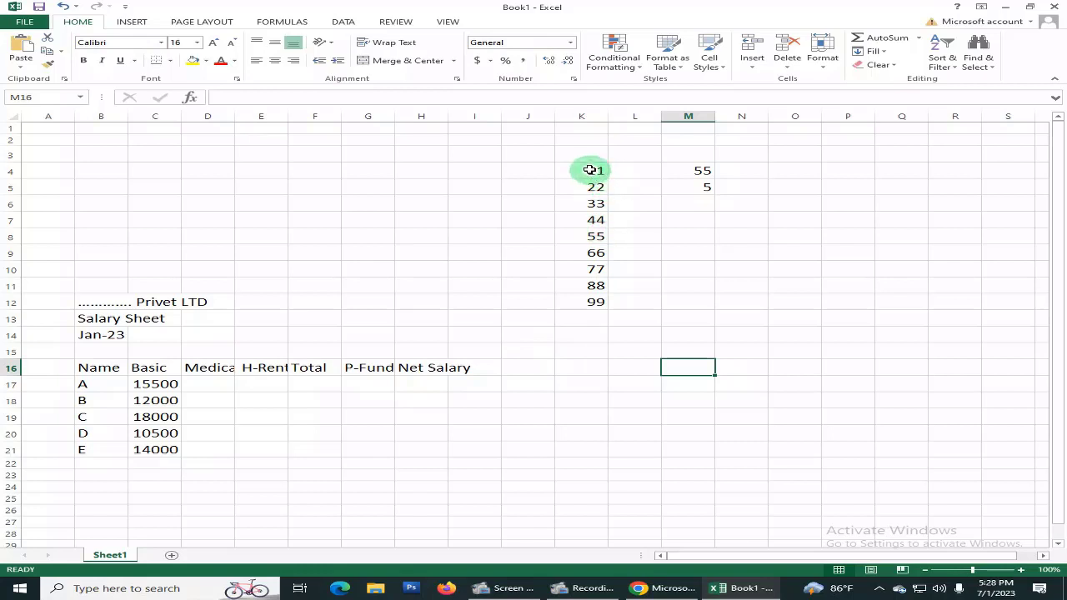
Step: Total the numbers in column K by entering =SUM(K4:K12) in cell K13
left_click_drag(593, 172, 575, 303)
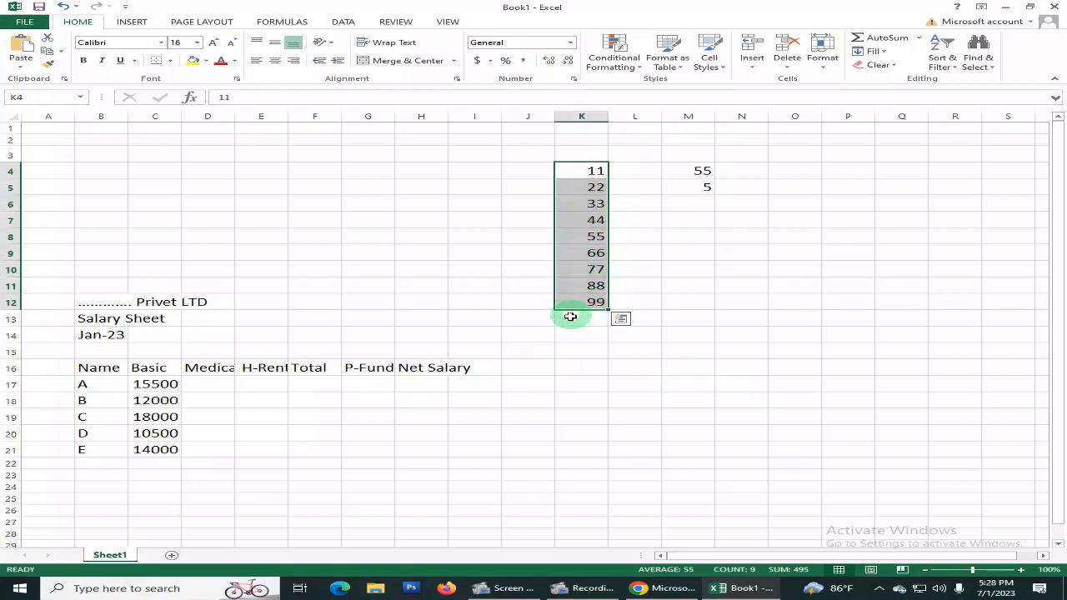
left_click(578, 317)
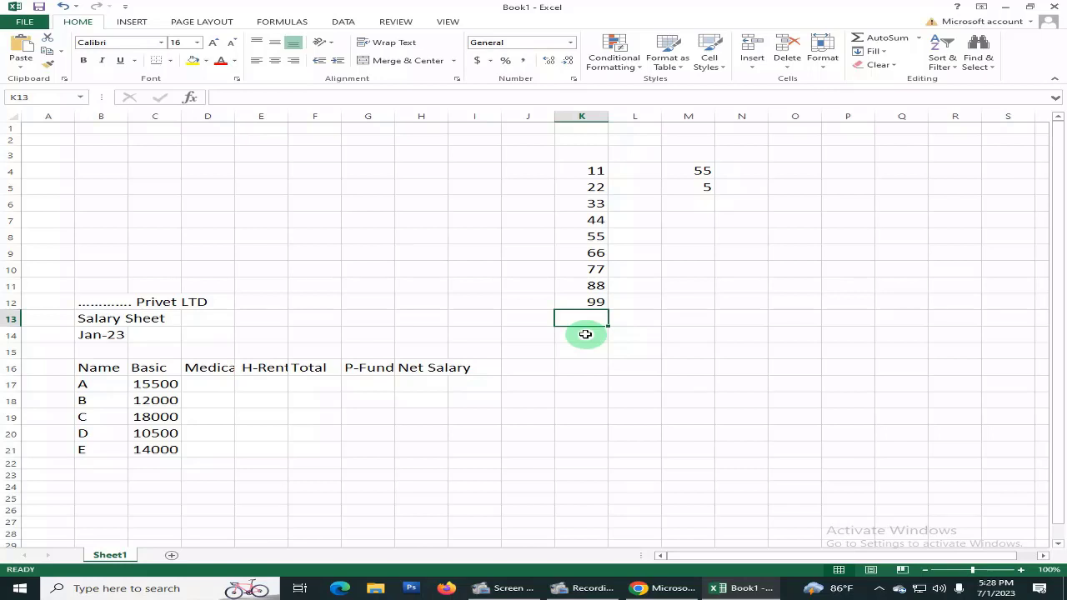
type("=")
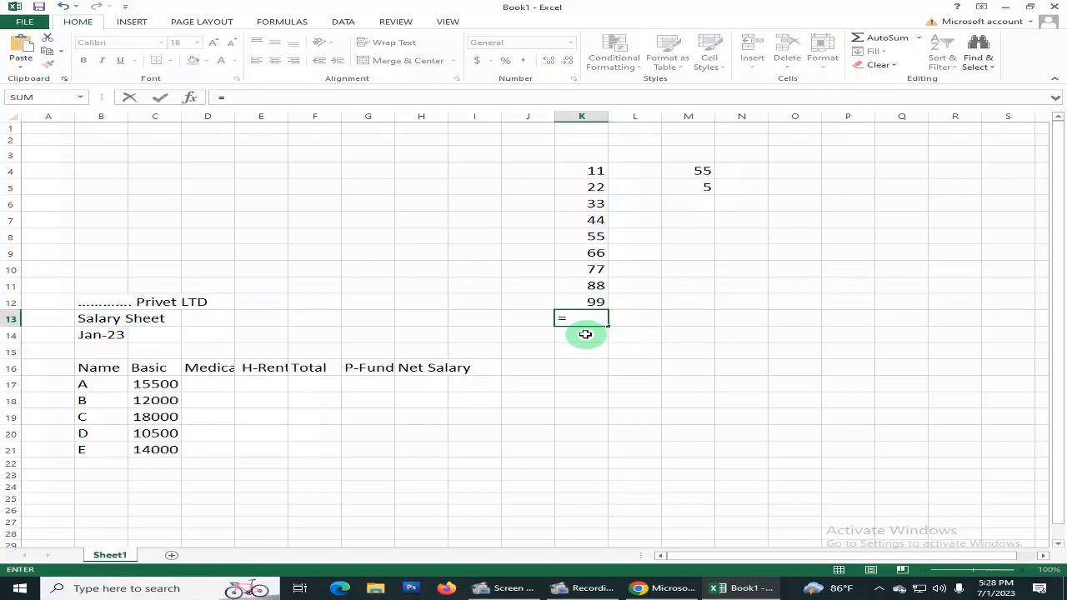
type("S")
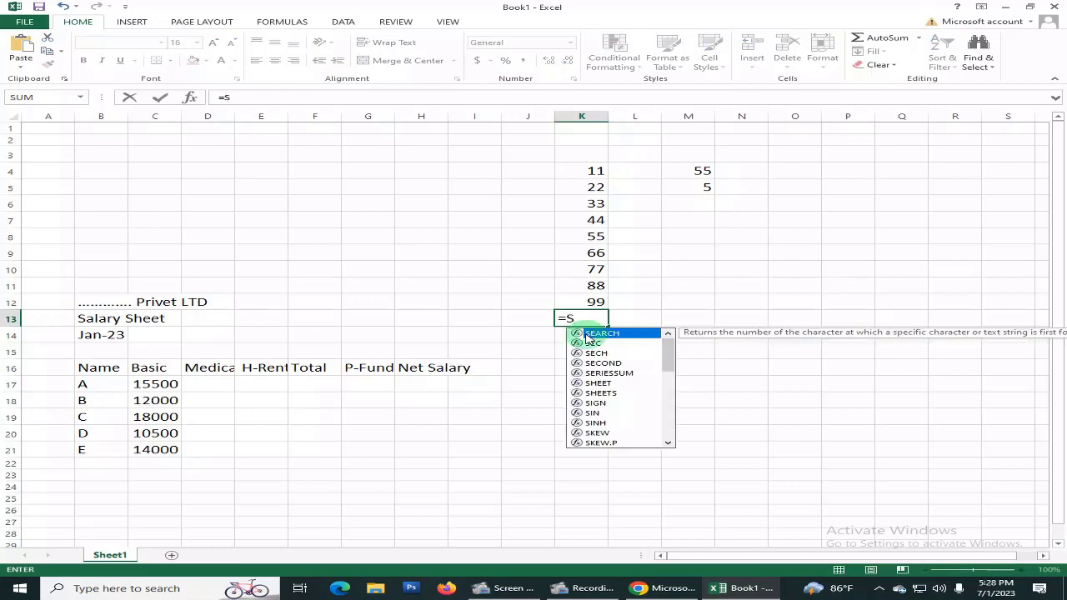
type("UM")
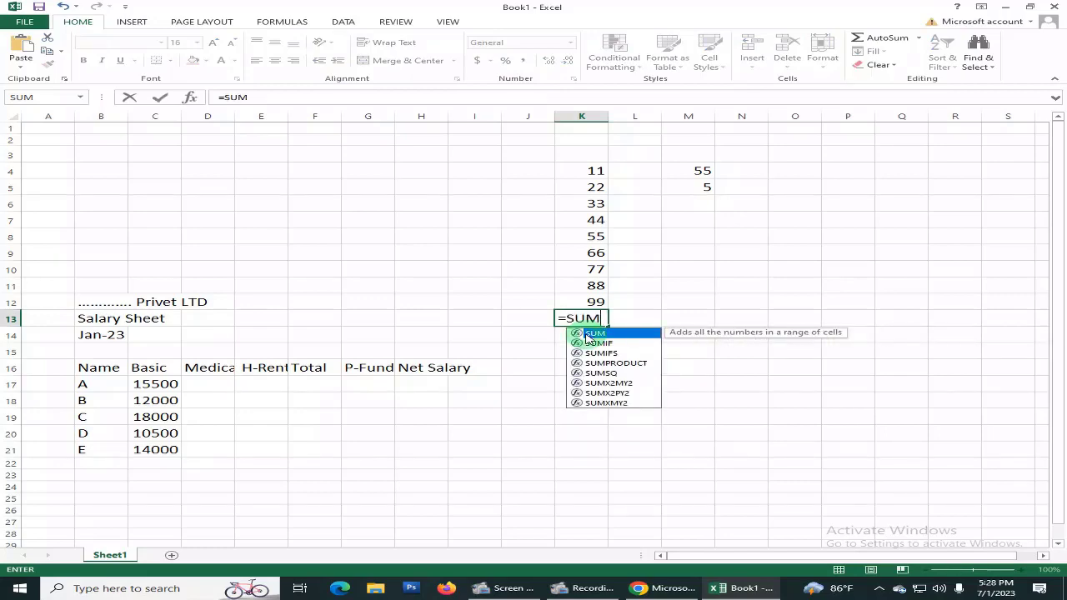
type("(")
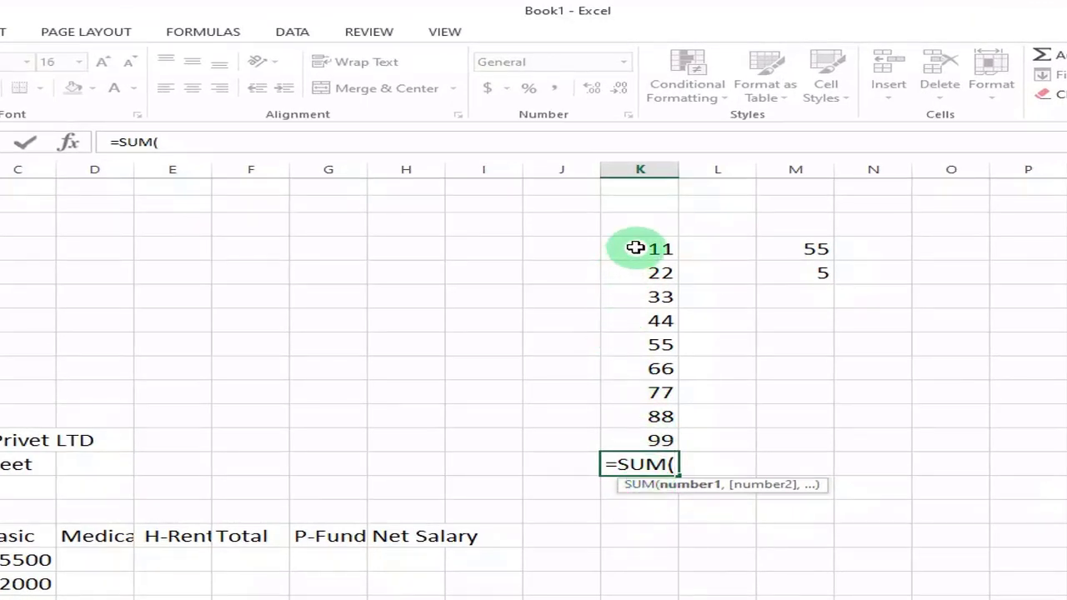
left_click(635, 247)
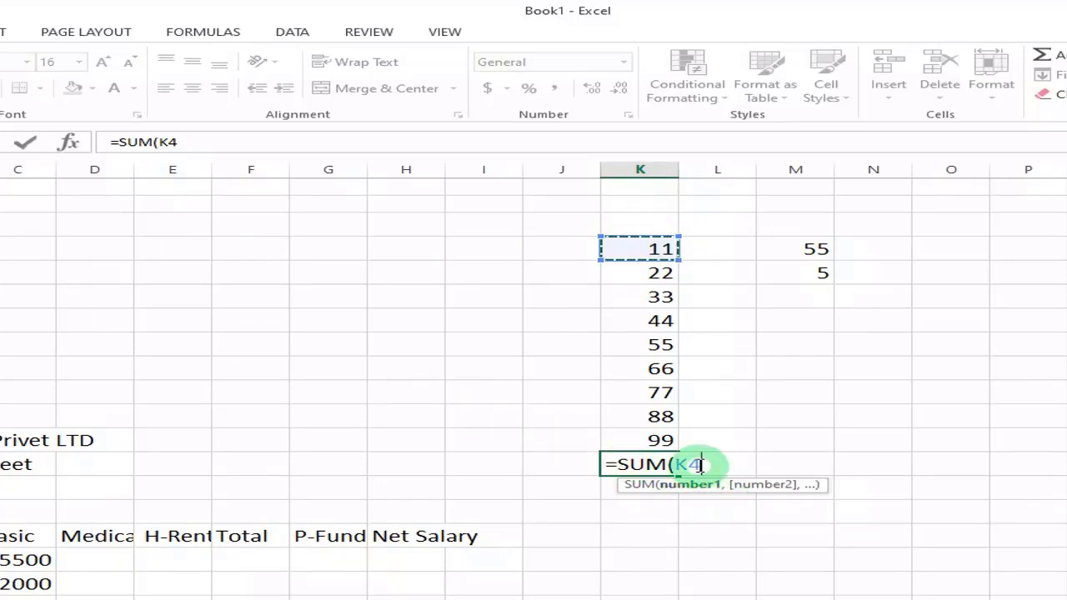
type(":K4")
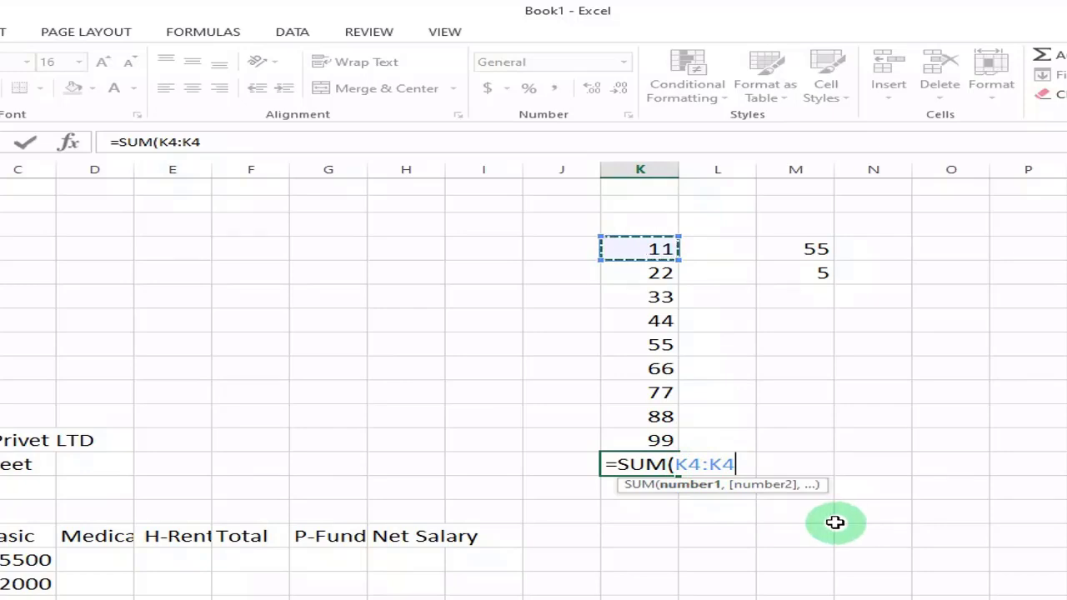
left_click(619, 433, "shift")
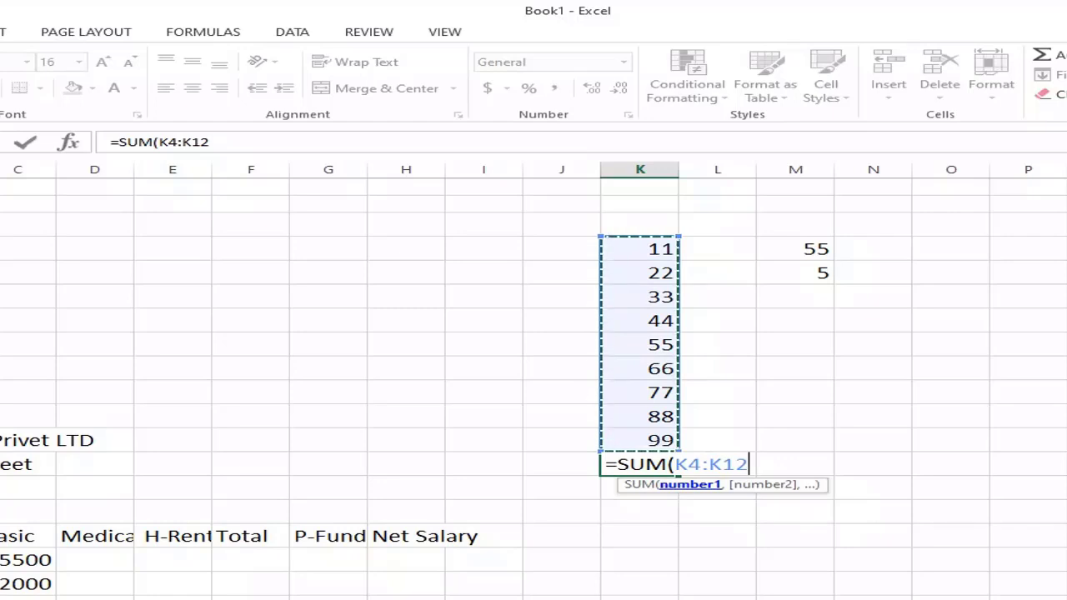
type(")")
key("Return")
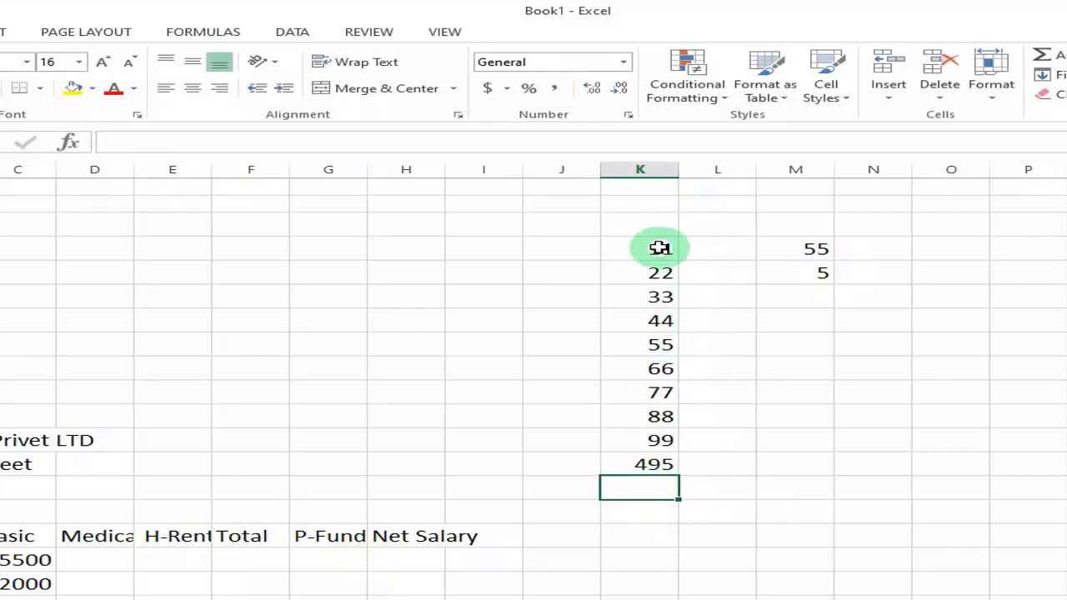
Step: Calculate the average of the same column K numbers by entering =AVERAGE(K4:K12) in cell K15
left_click_drag(659, 248, 624, 439)
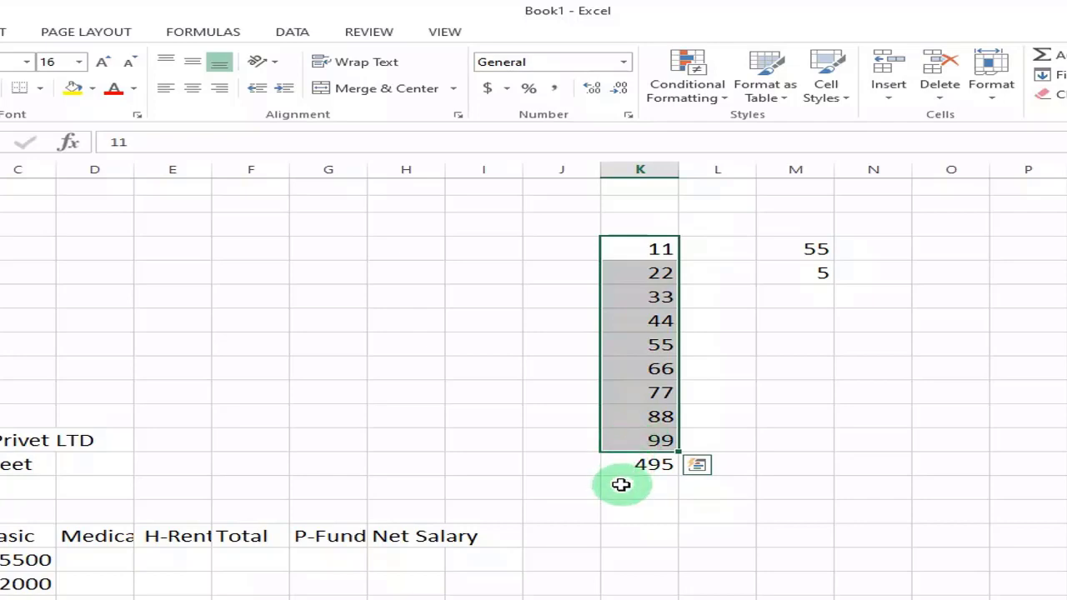
left_click(652, 515)
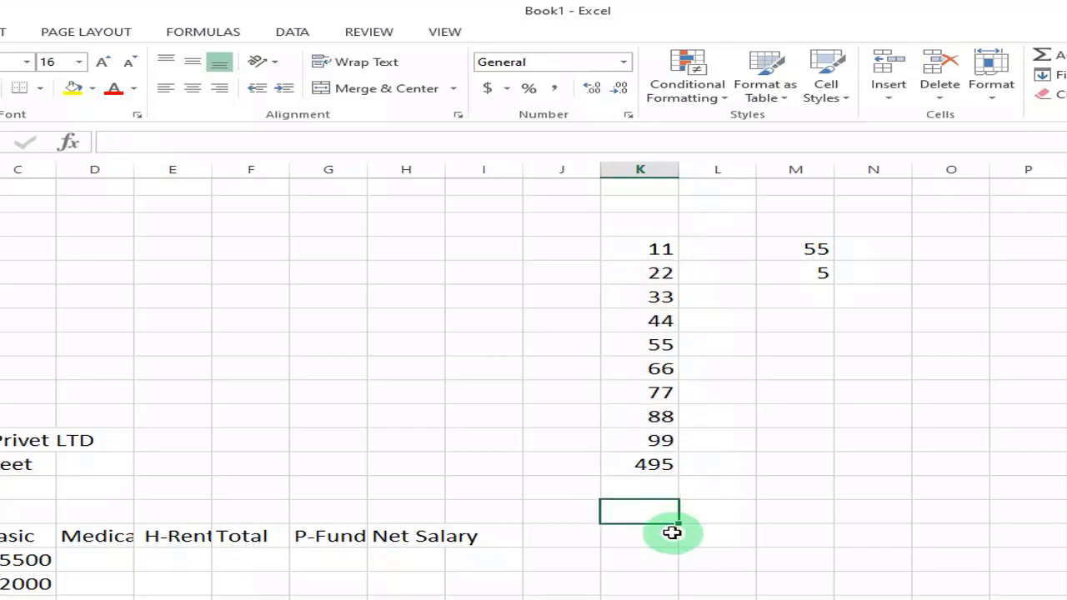
type("=")
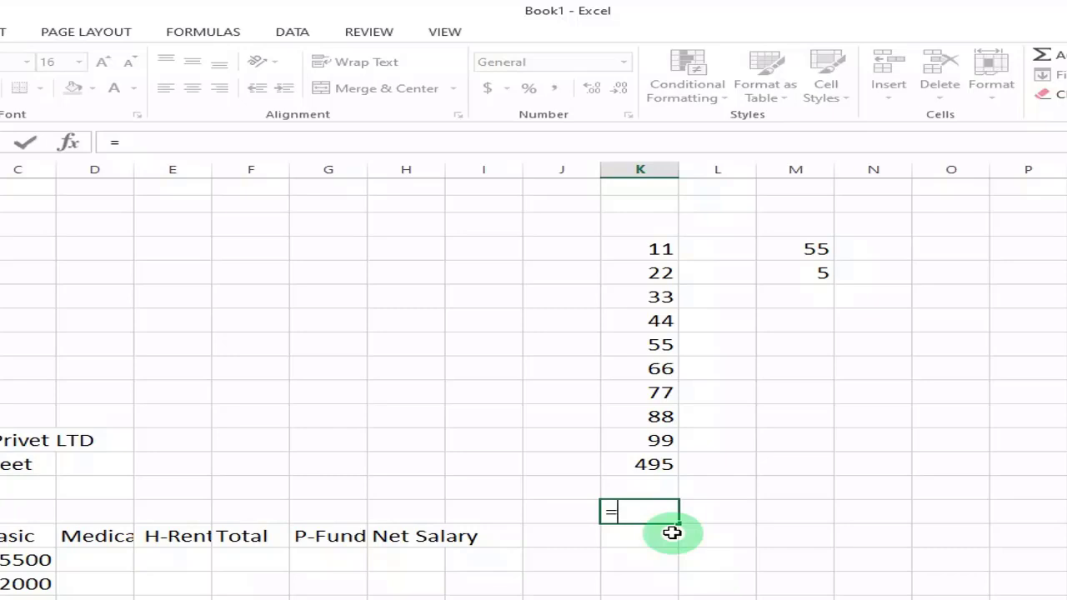
type("AVERAG")
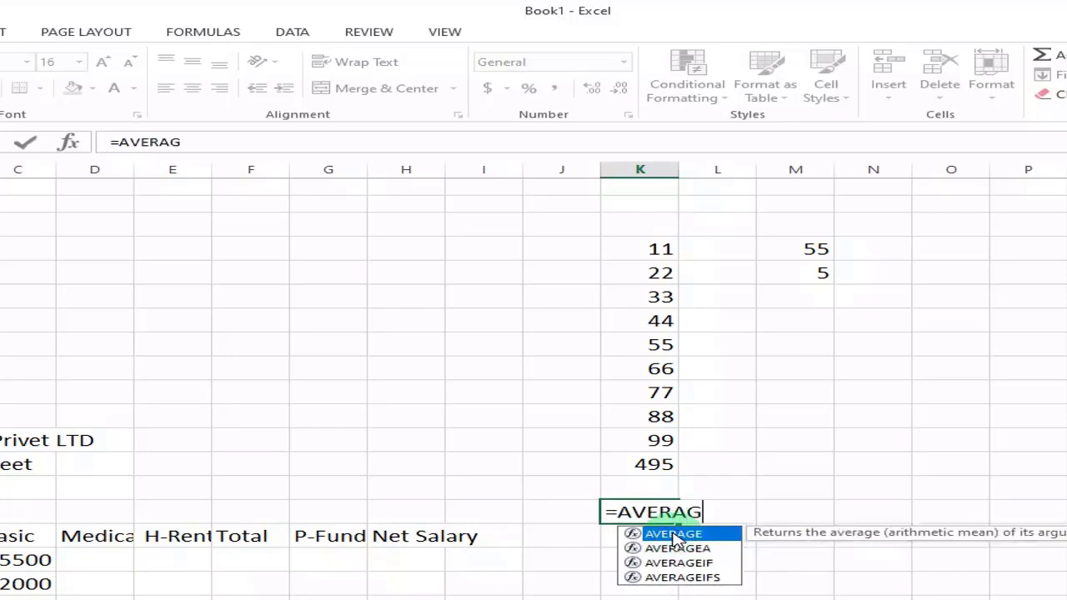
type("E")
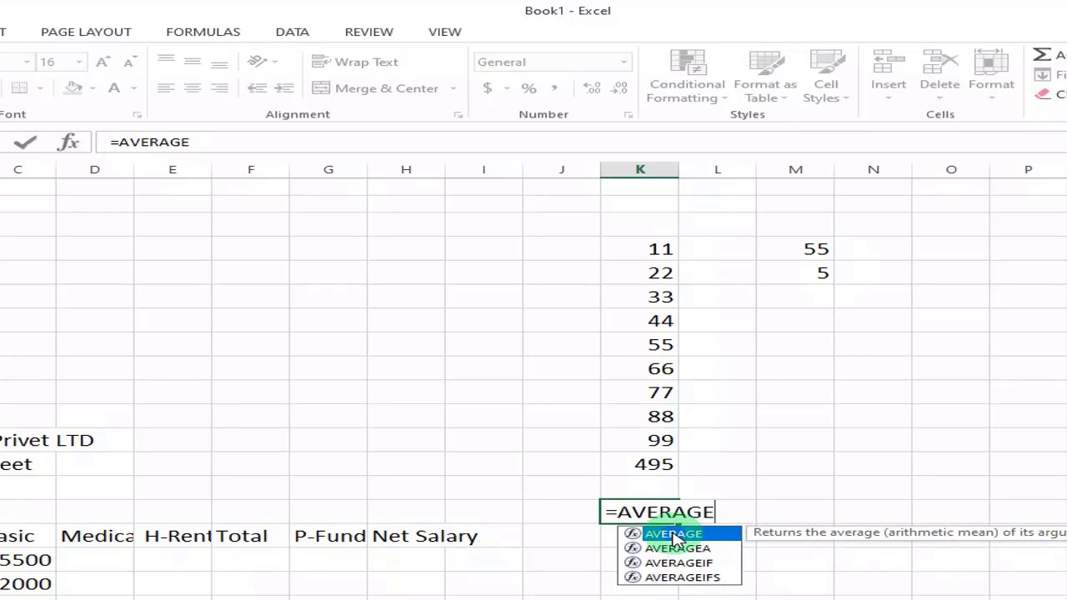
double_click(674, 536)
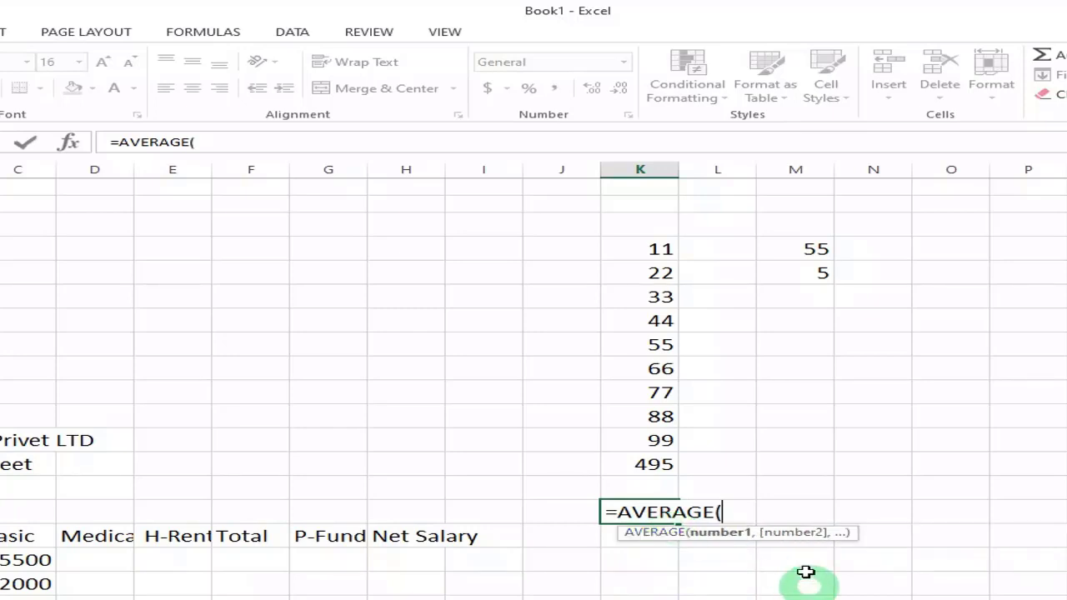
left_click(647, 249)
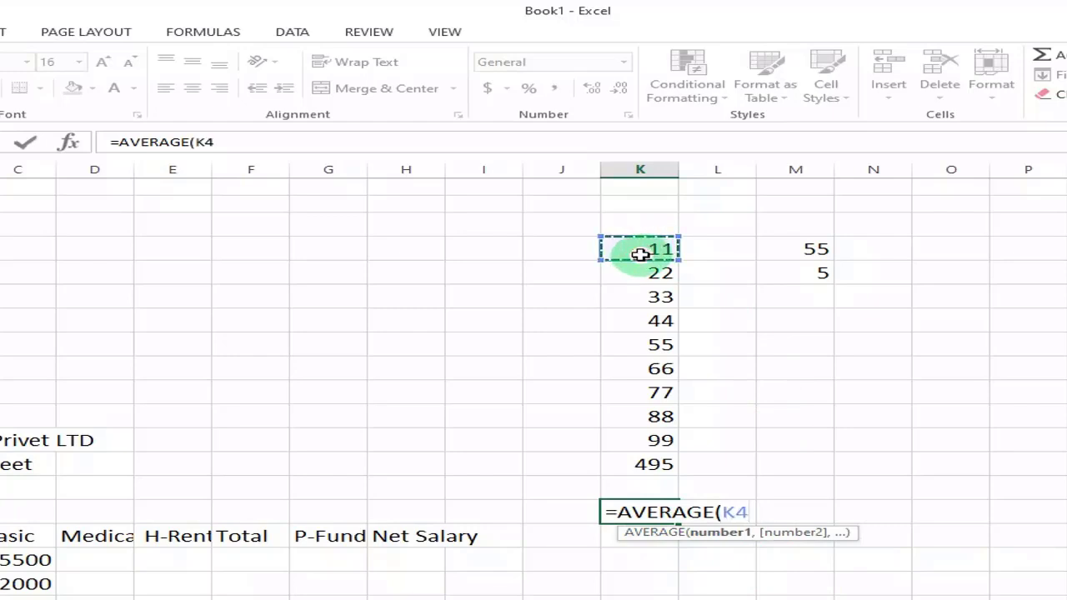
left_click_drag(638, 253, 640, 254)
left_click_drag(620, 434, 617, 434)
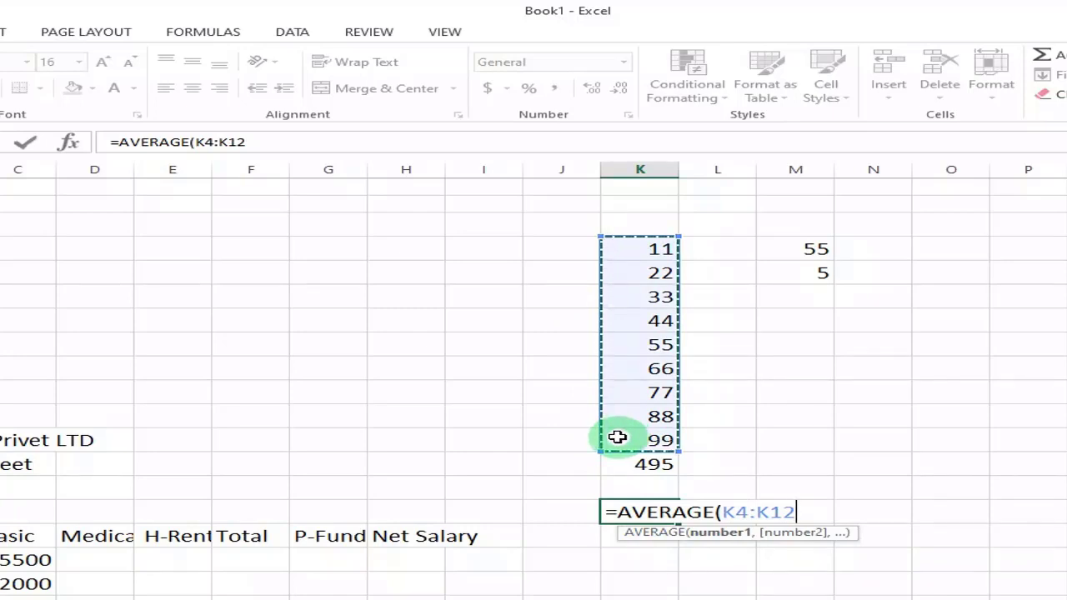
type(")")
key("Return")
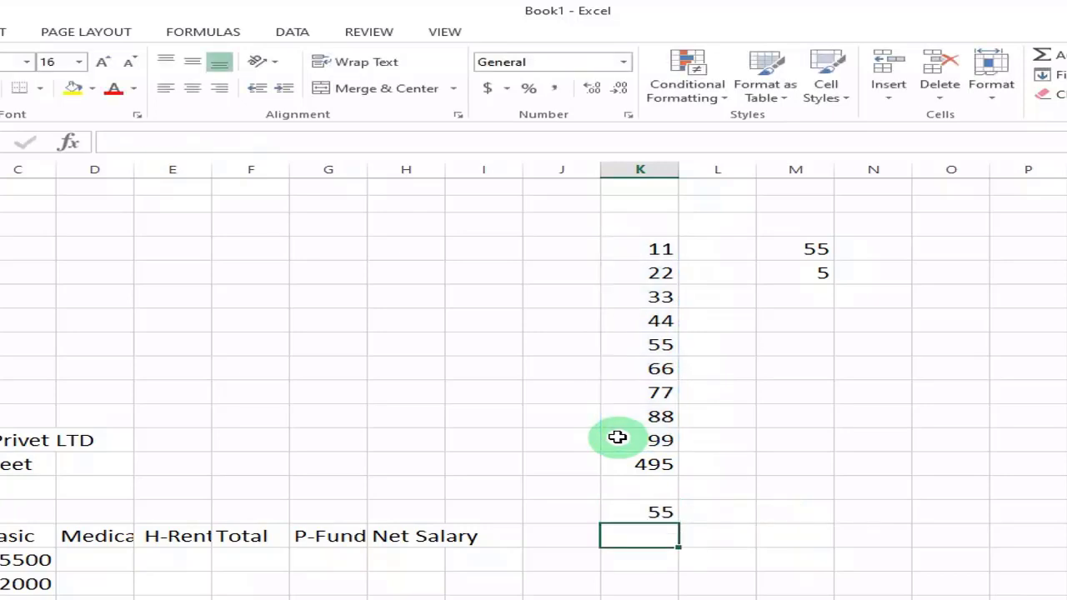
left_click(629, 512)
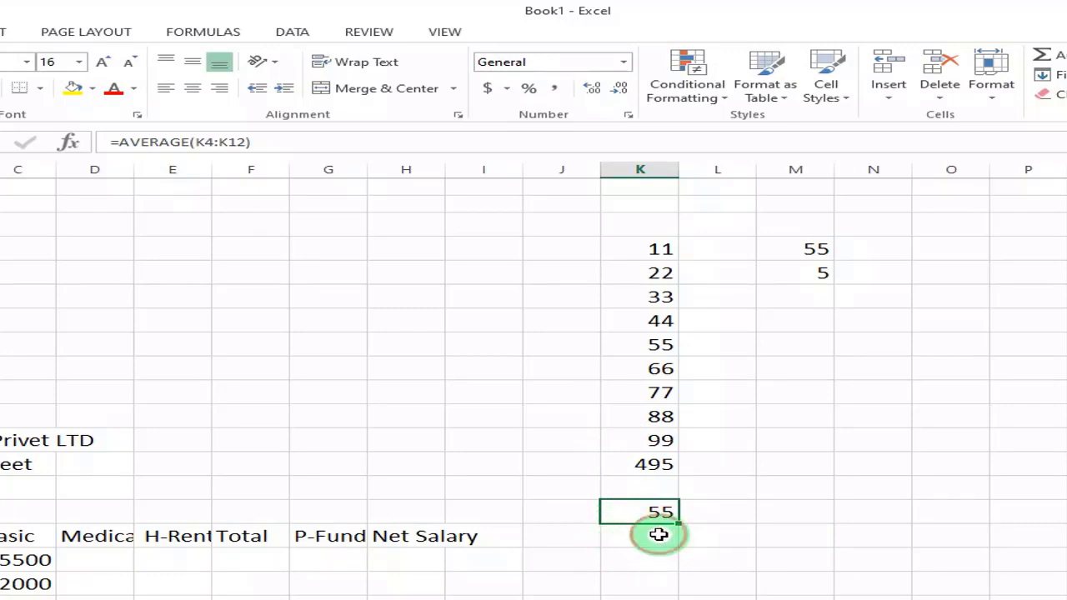
Step: Find the smallest of the column K numbers by entering =MIN(K4:K12) in cell K16
left_click(659, 534)
left_click_drag(661, 249, 630, 443)
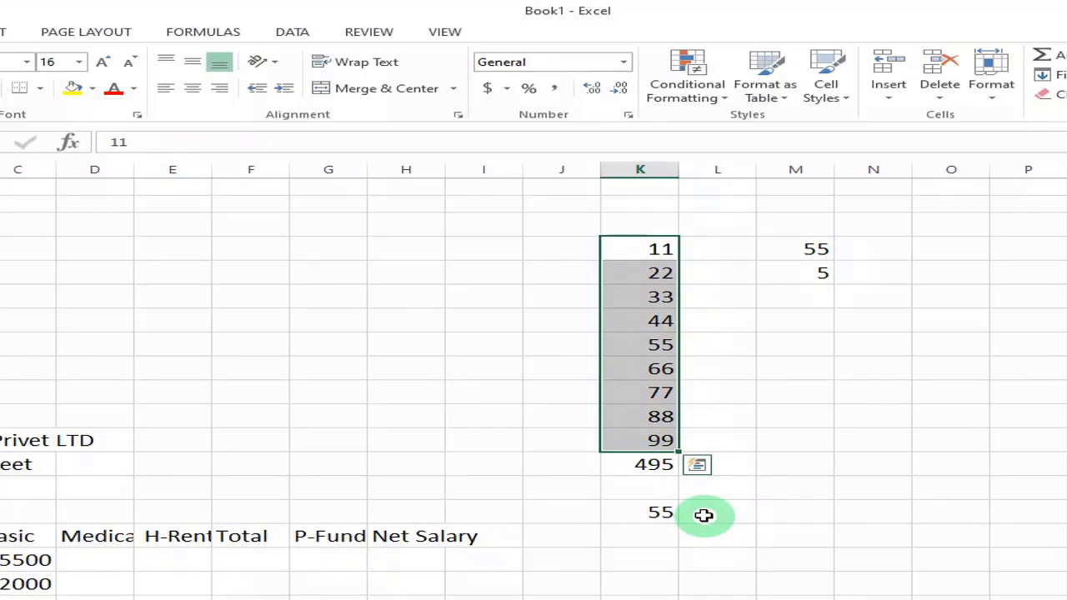
left_click(646, 533)
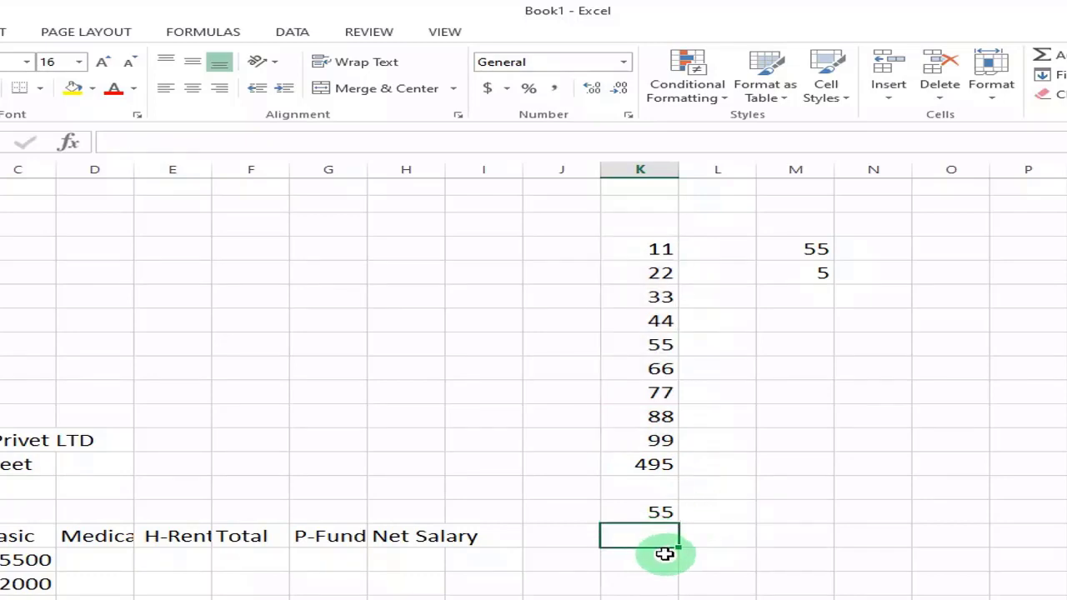
type("=")
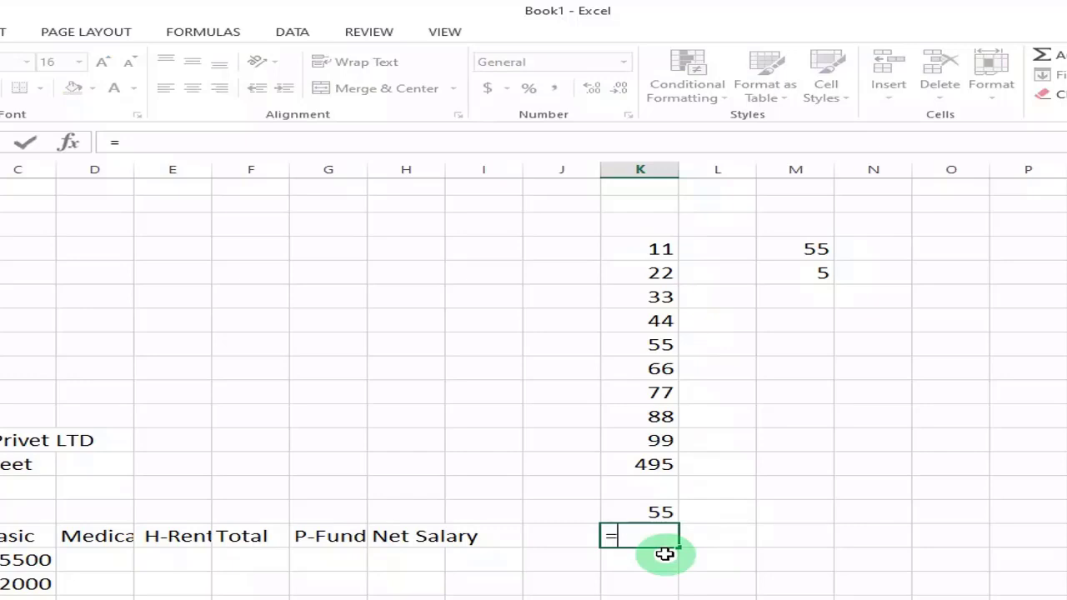
type("MIN")
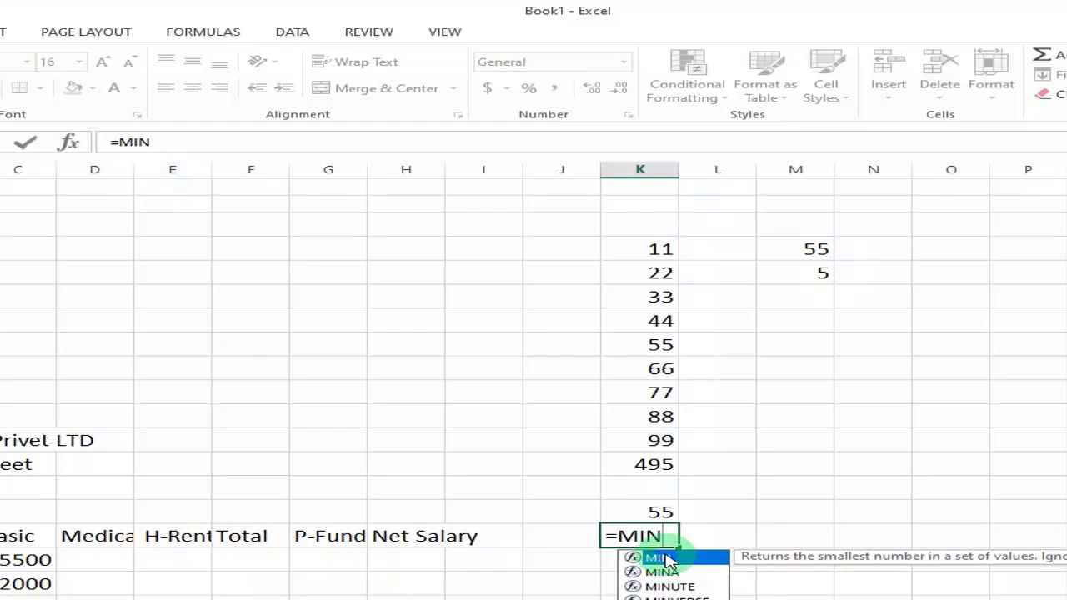
double_click(666, 558)
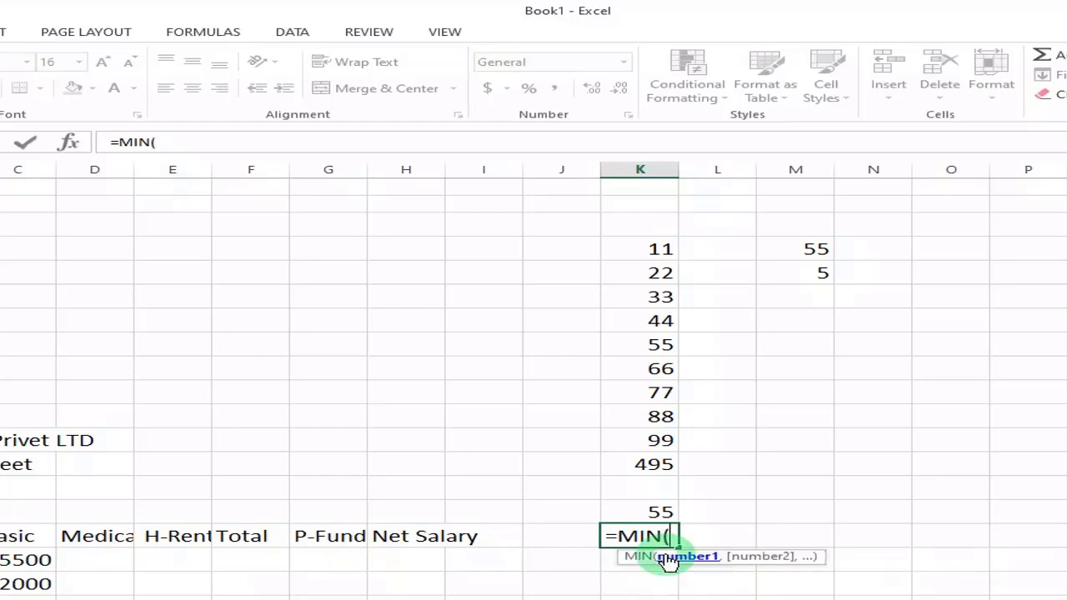
left_click(632, 248)
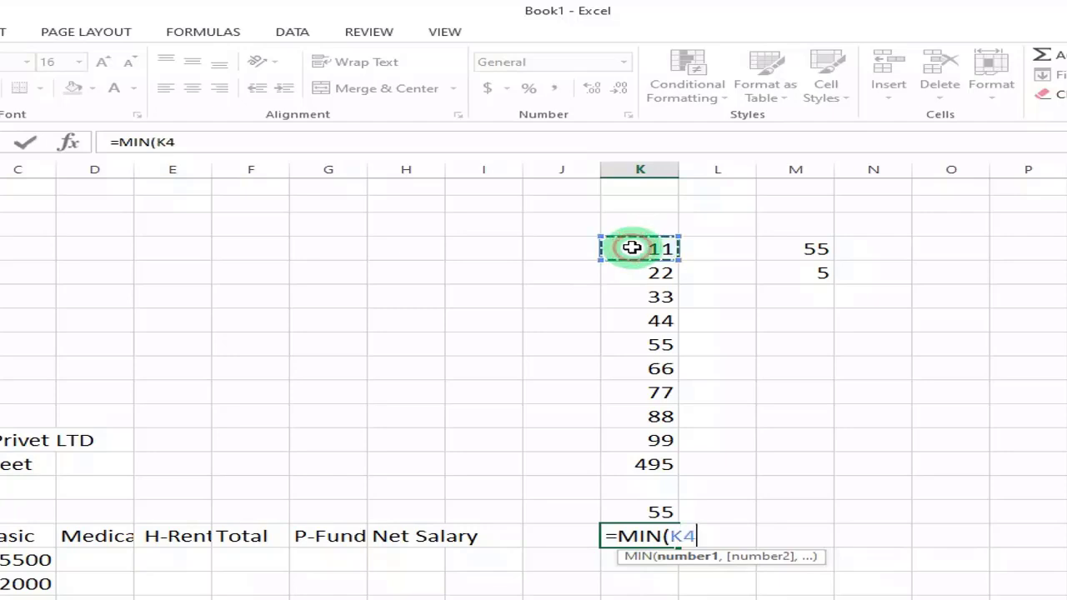
type(":")
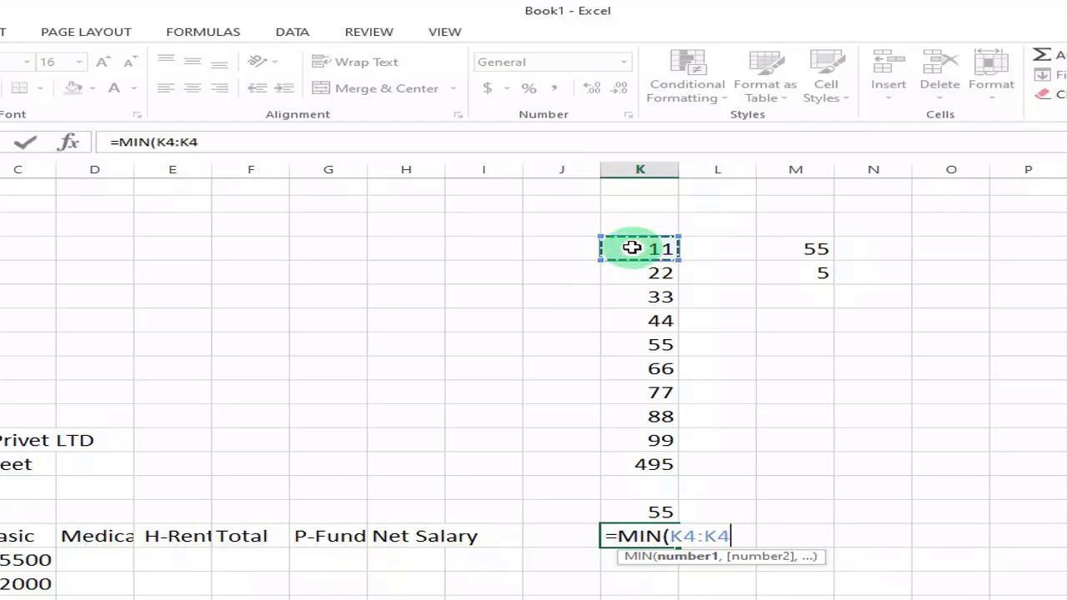
left_click(606, 444)
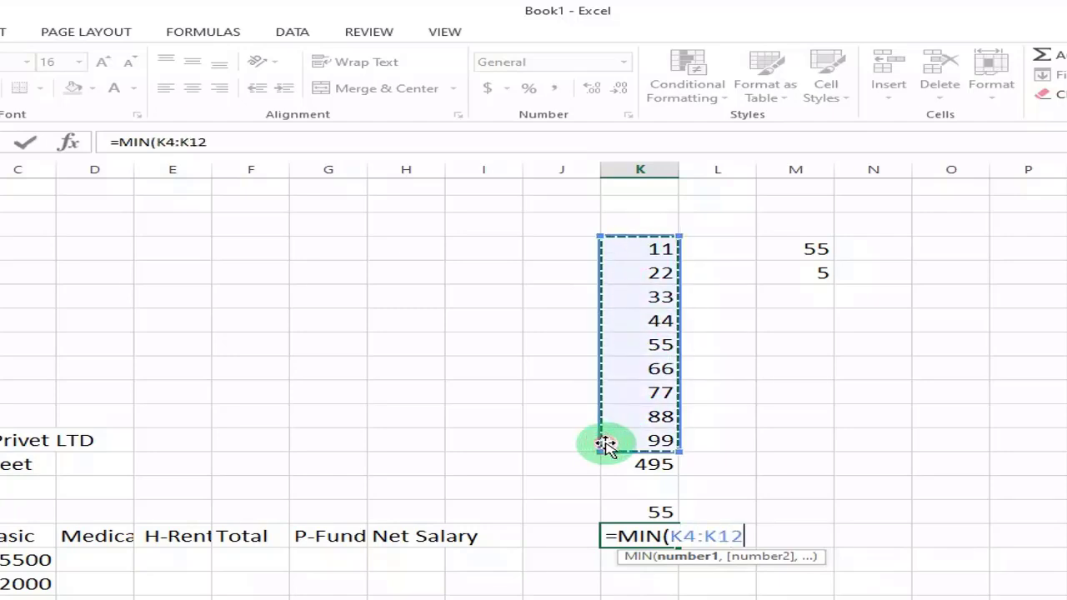
type(")")
key("Return")
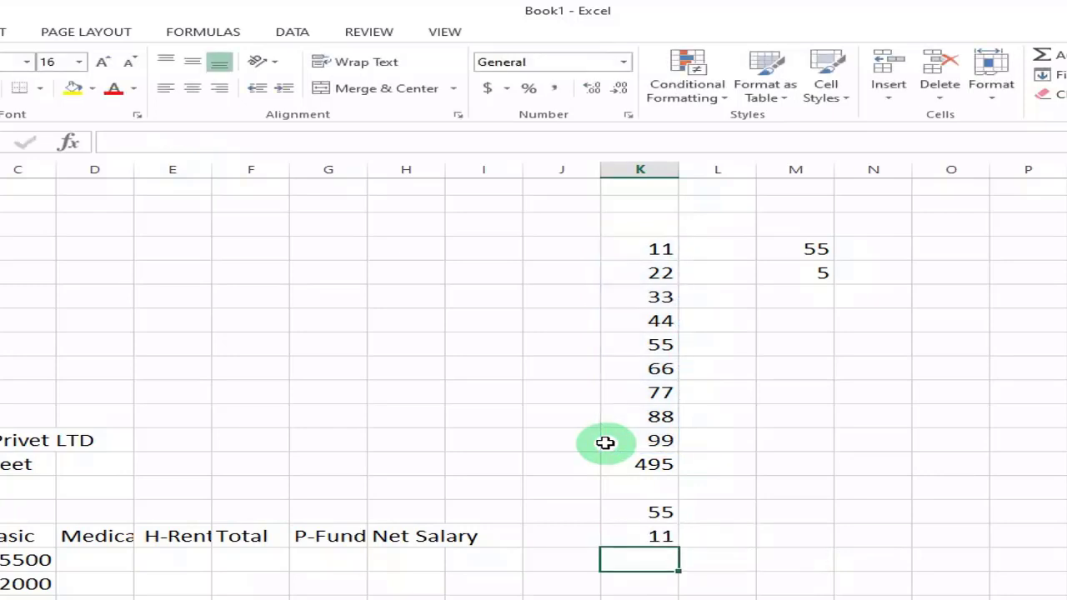
left_click(643, 248)
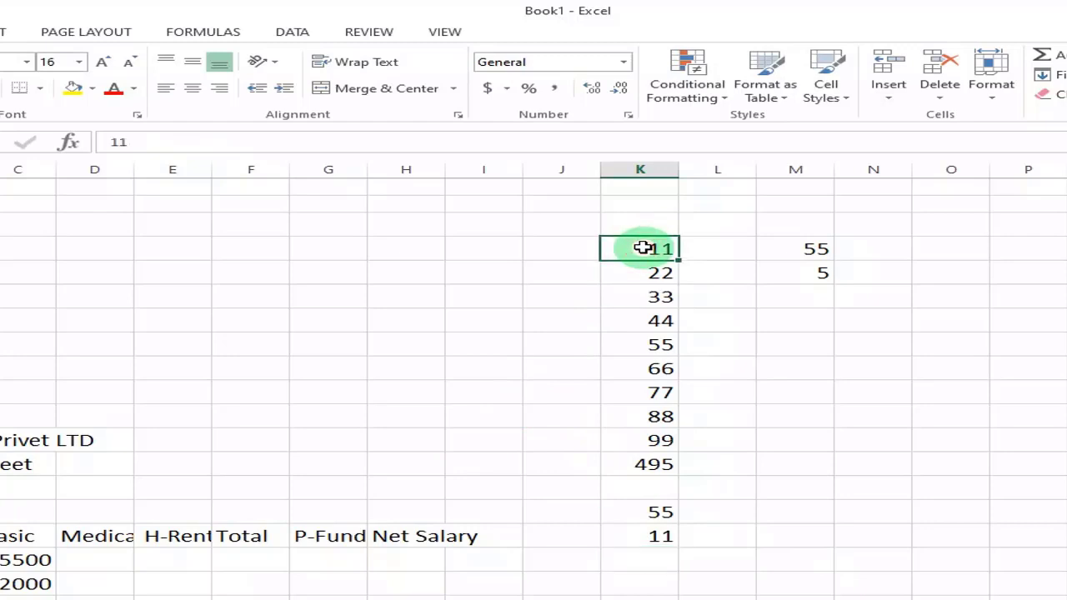
Step: Find the largest of the column K numbers by entering =MAX(K4:K12) in cell K17
left_click(645, 555)
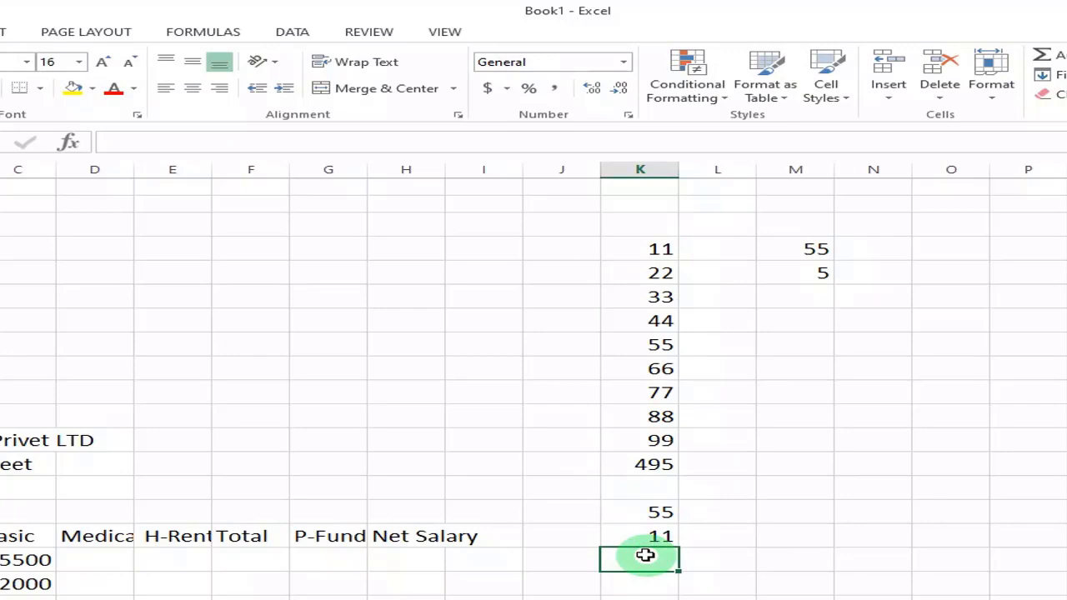
type("=")
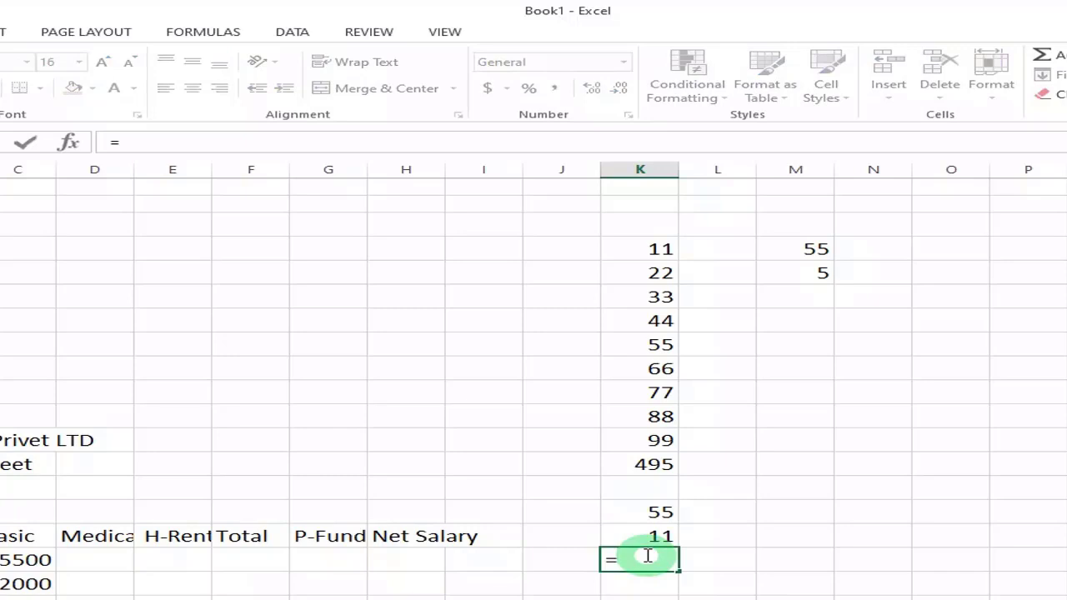
type("MAX")
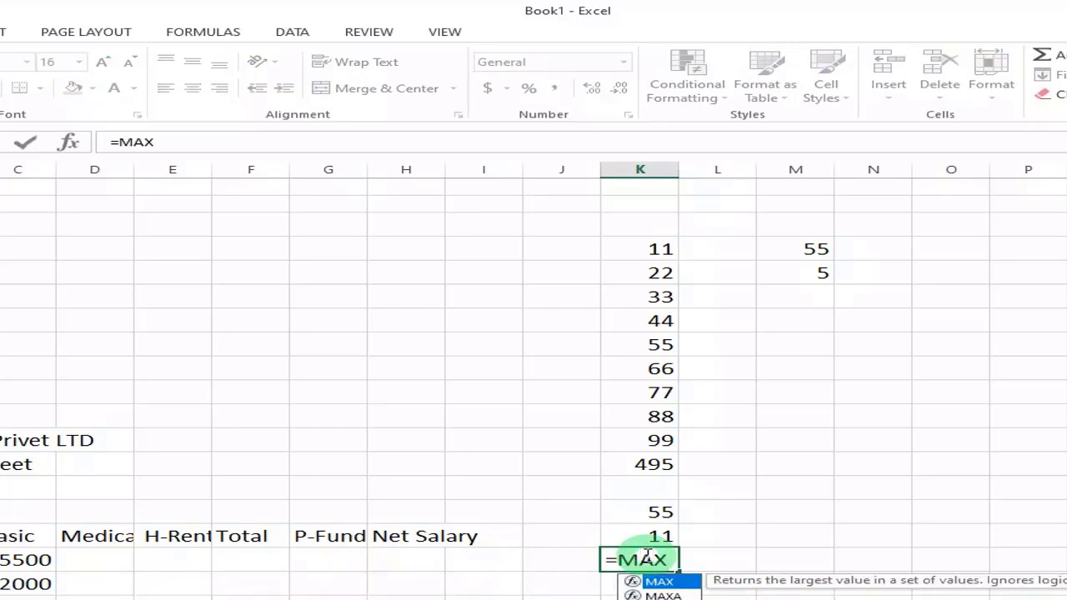
type("(")
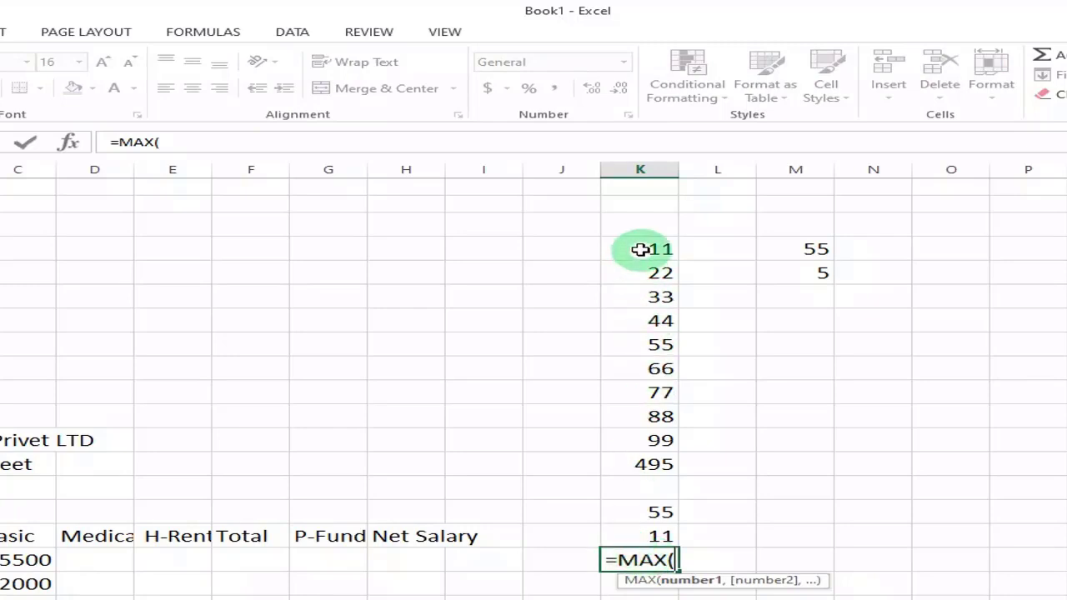
left_click_drag(640, 249, 636, 249)
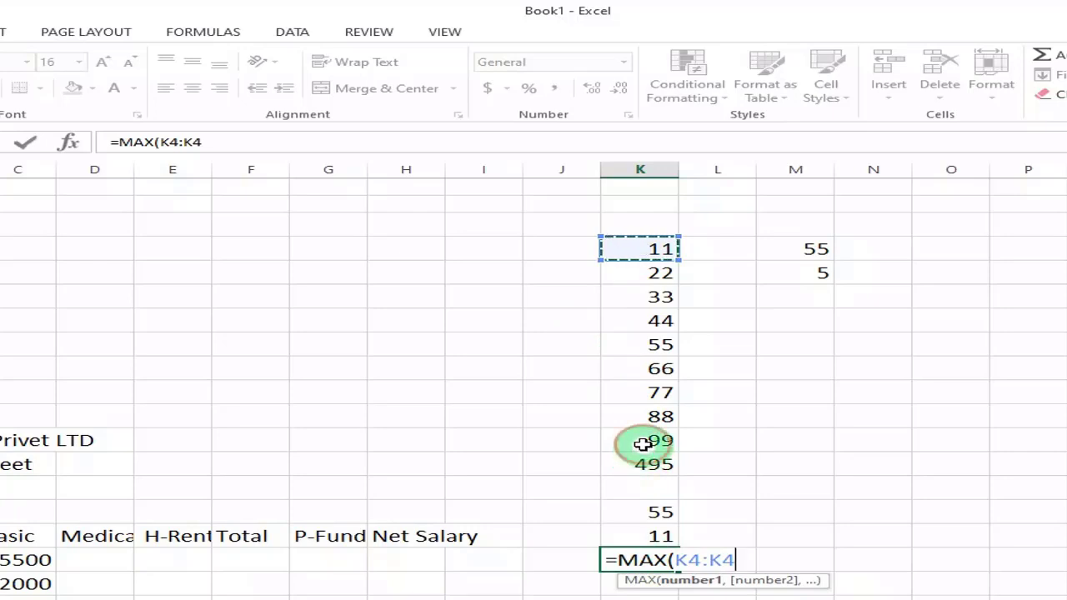
left_click_drag(643, 445, 642, 442)
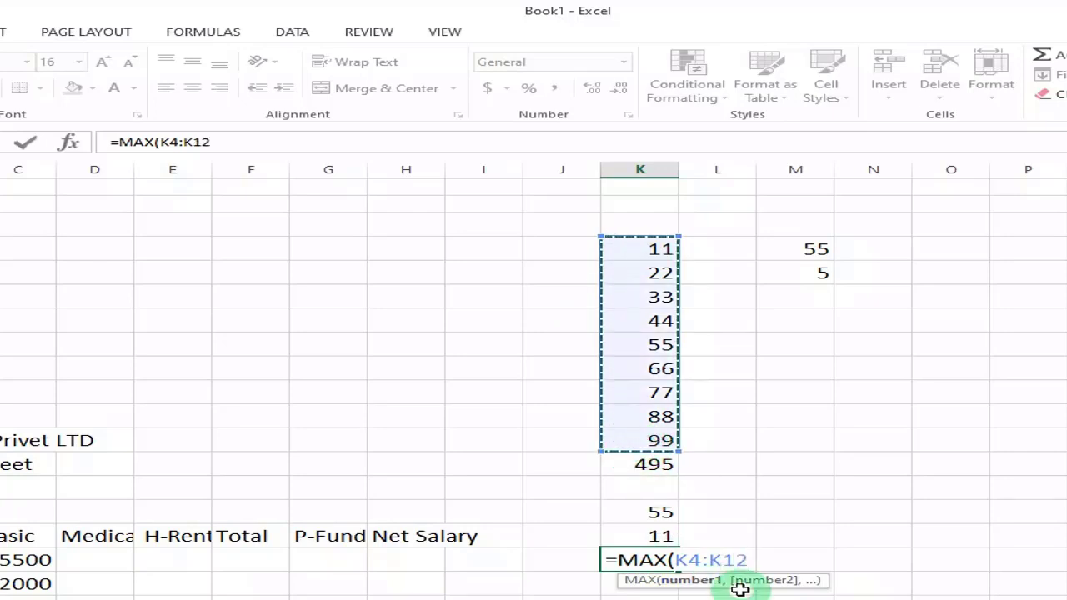
type(")")
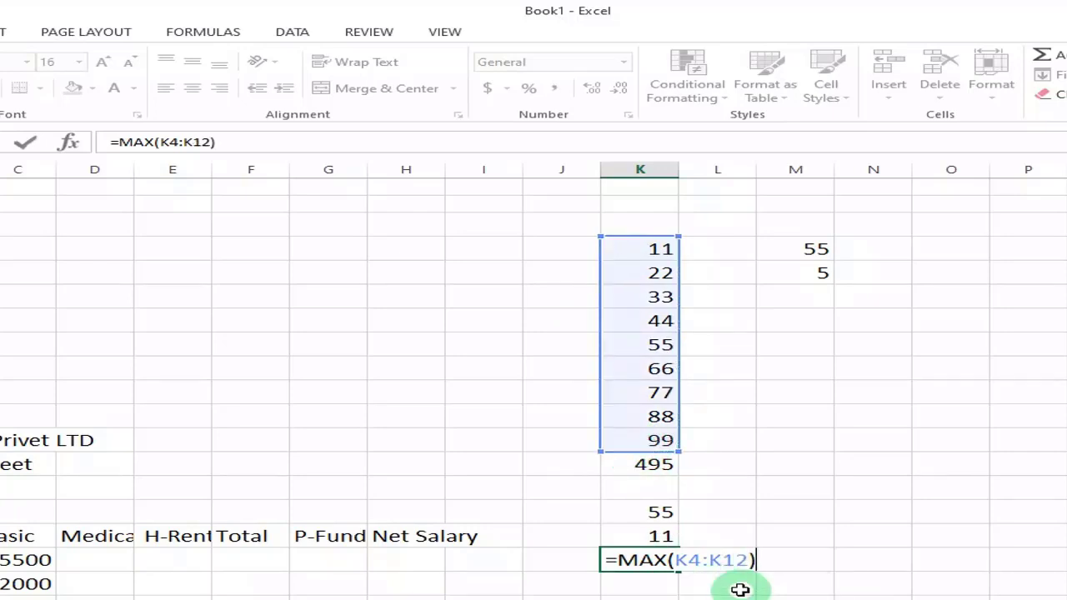
key("Return")
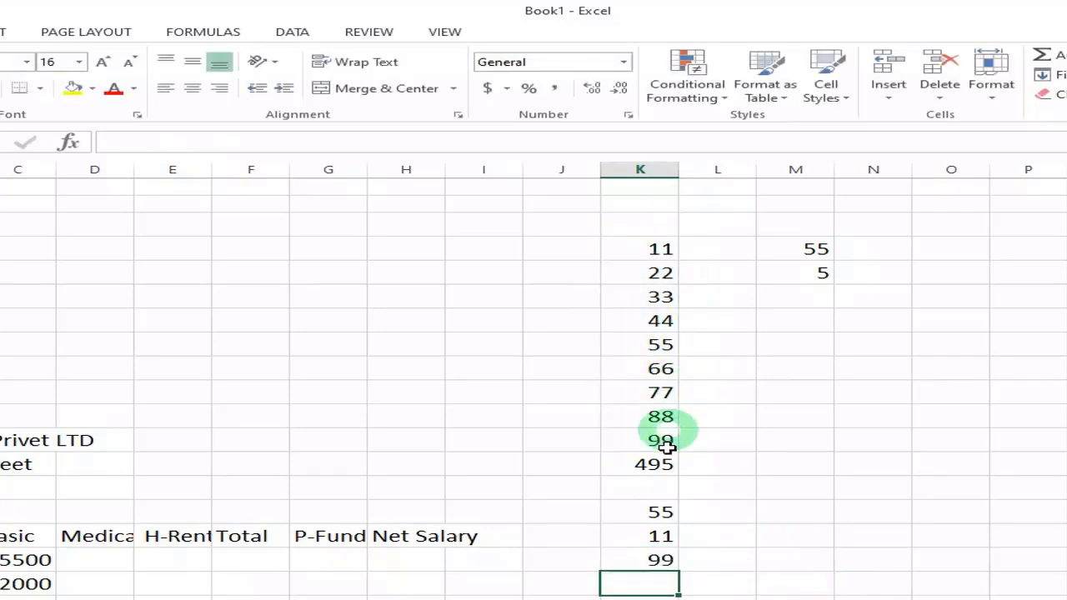
left_click(637, 561)
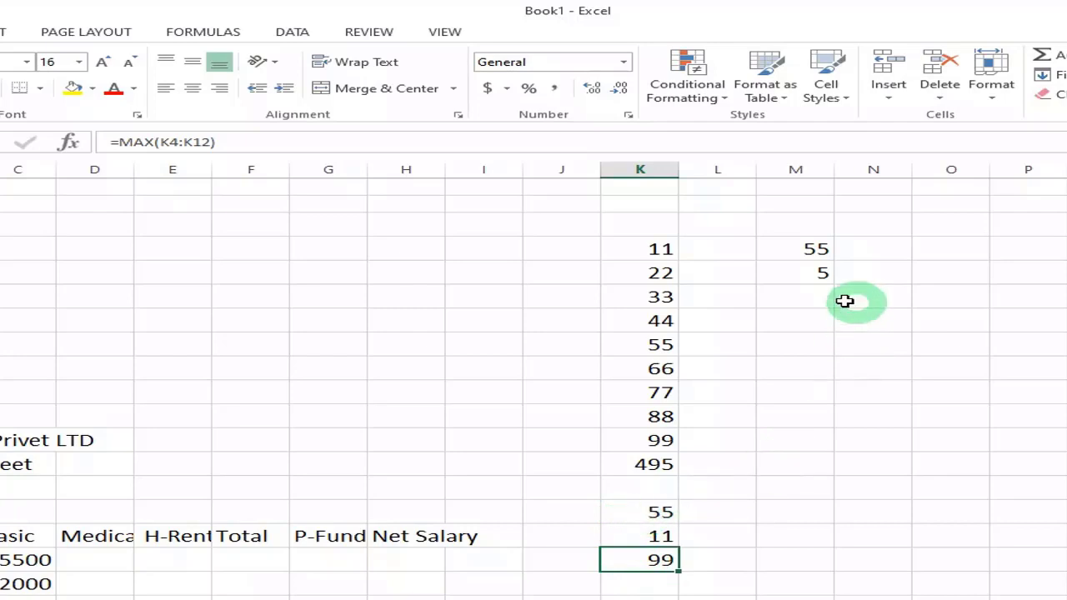
left_click(806, 297)
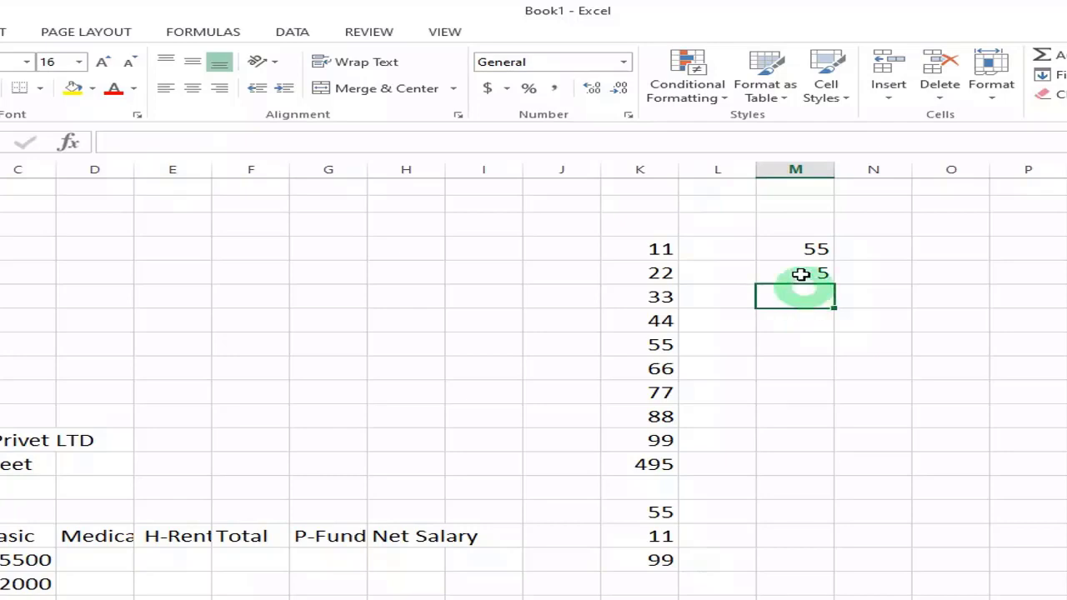
left_click(786, 249)
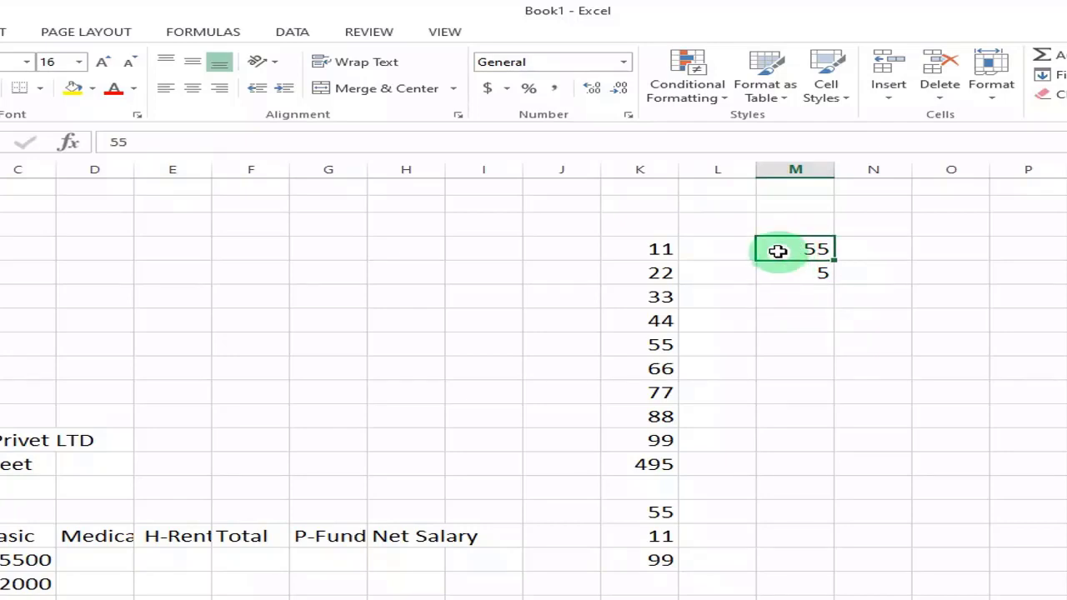
left_click(777, 270)
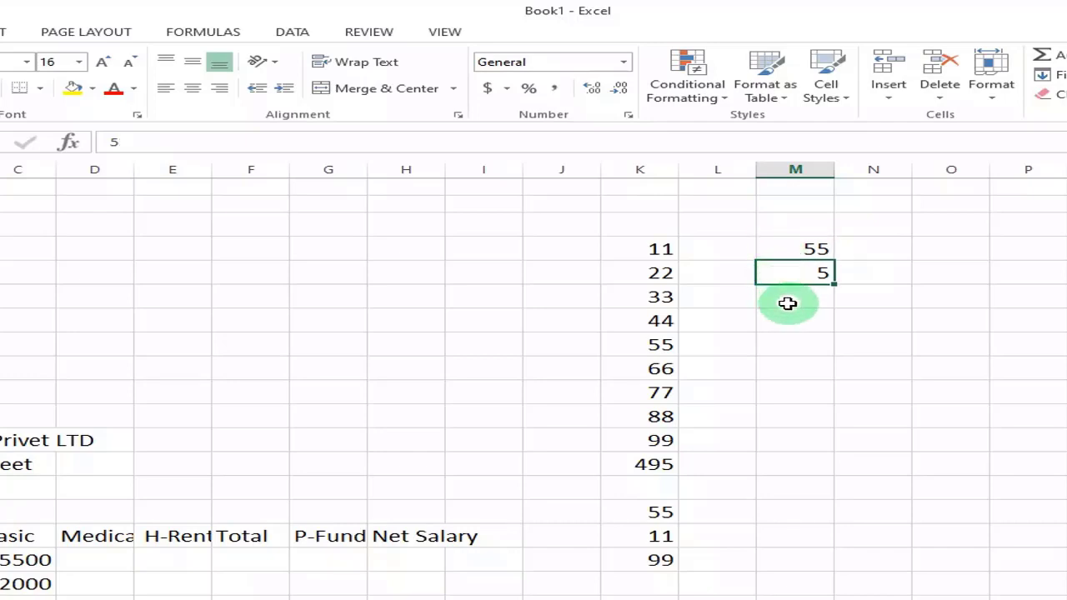
left_click_drag(639, 250, 638, 440)
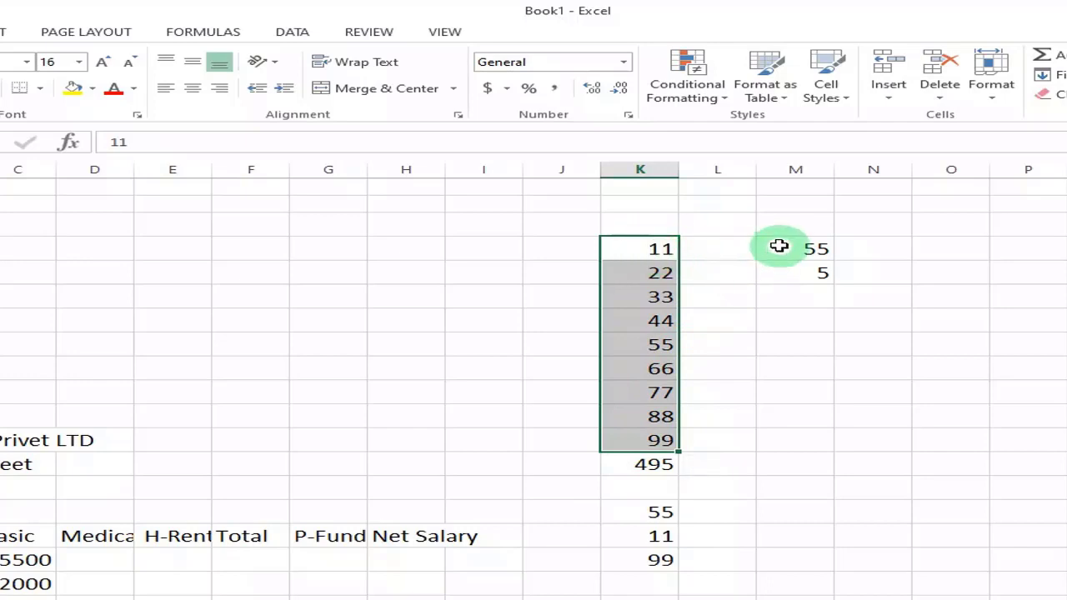
left_click_drag(776, 245, 784, 265)
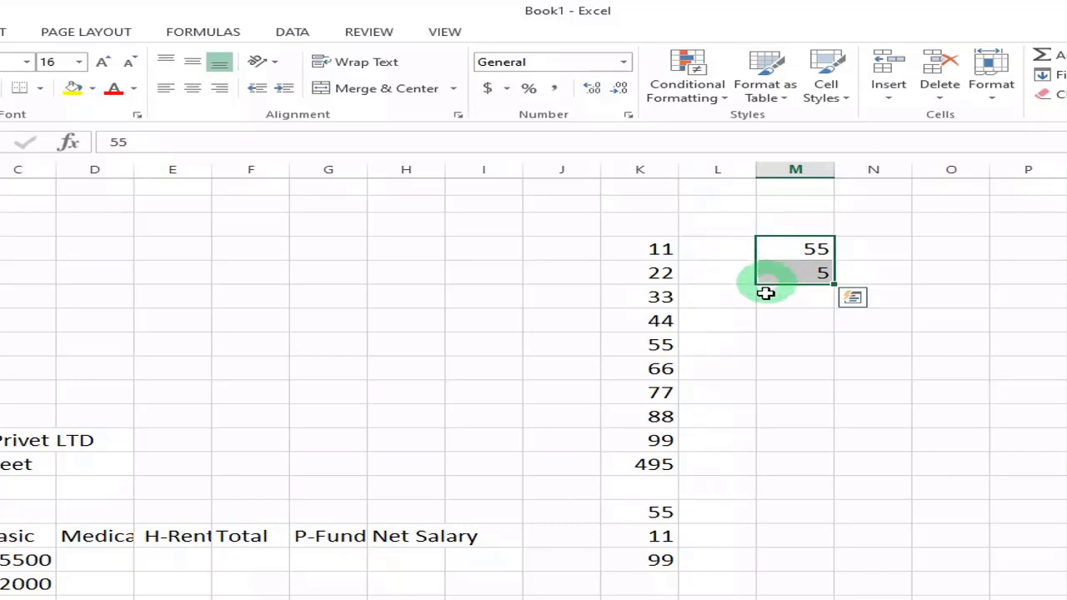
Step: Subtract the second number in column M from the first by entering =M4-M5 in cell M6
left_click(804, 300)
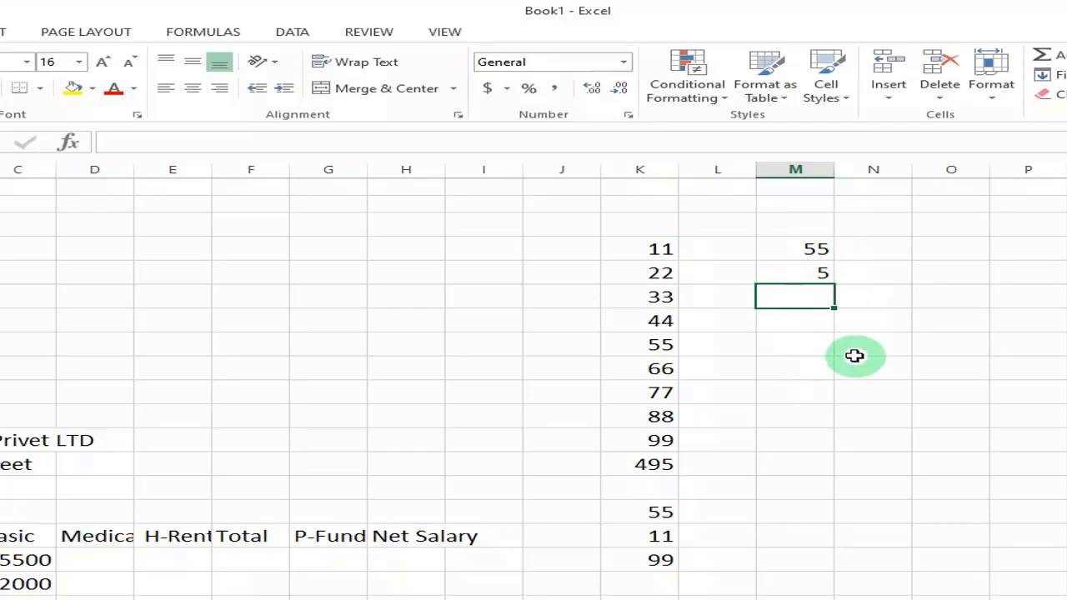
type("=")
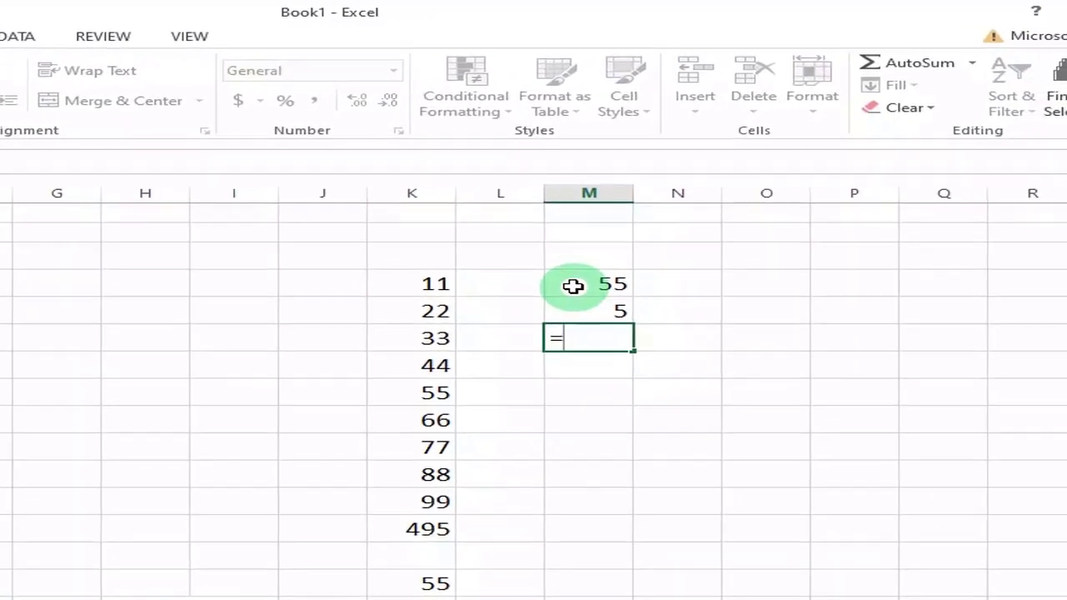
left_click(570, 285)
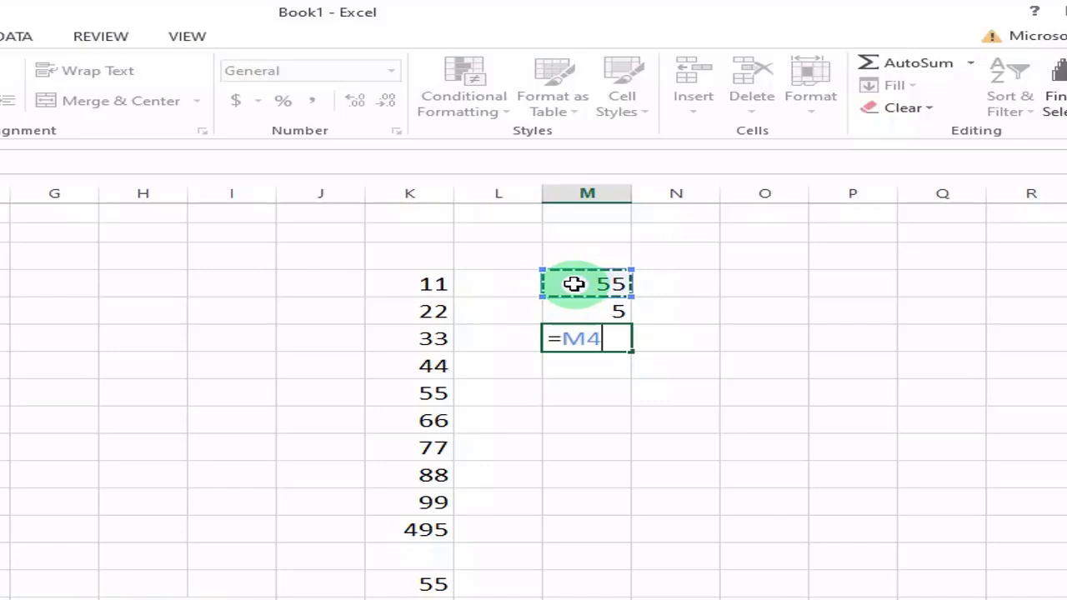
type("-")
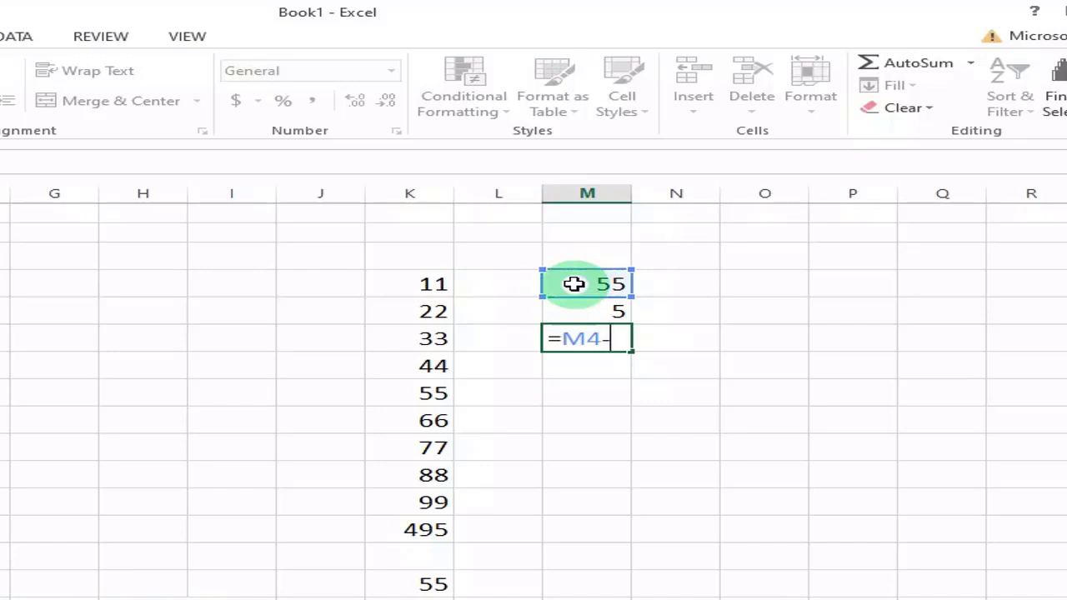
left_click(583, 310)
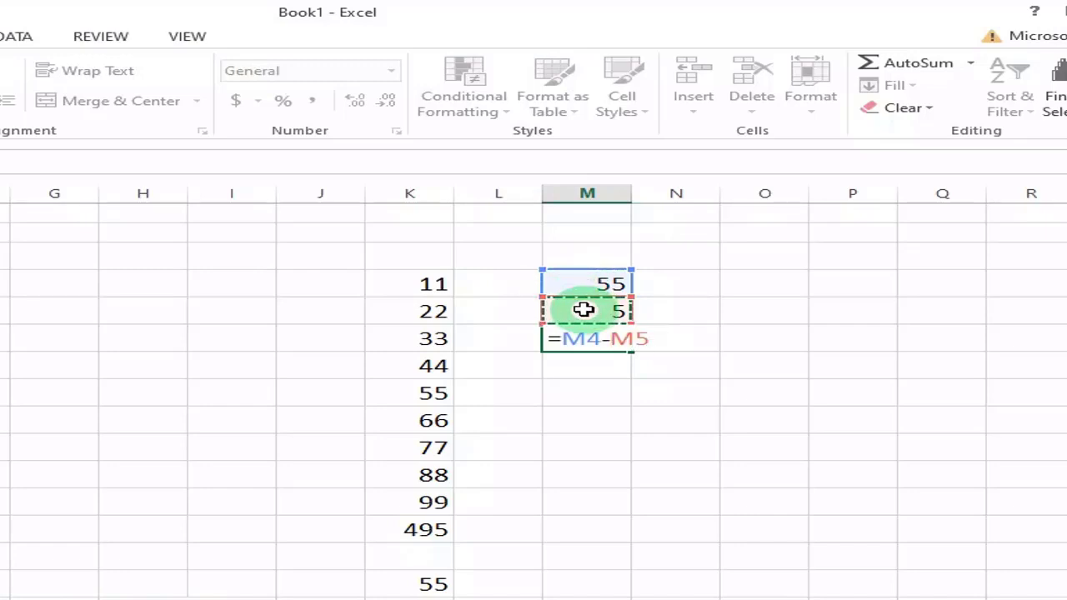
key("Return")
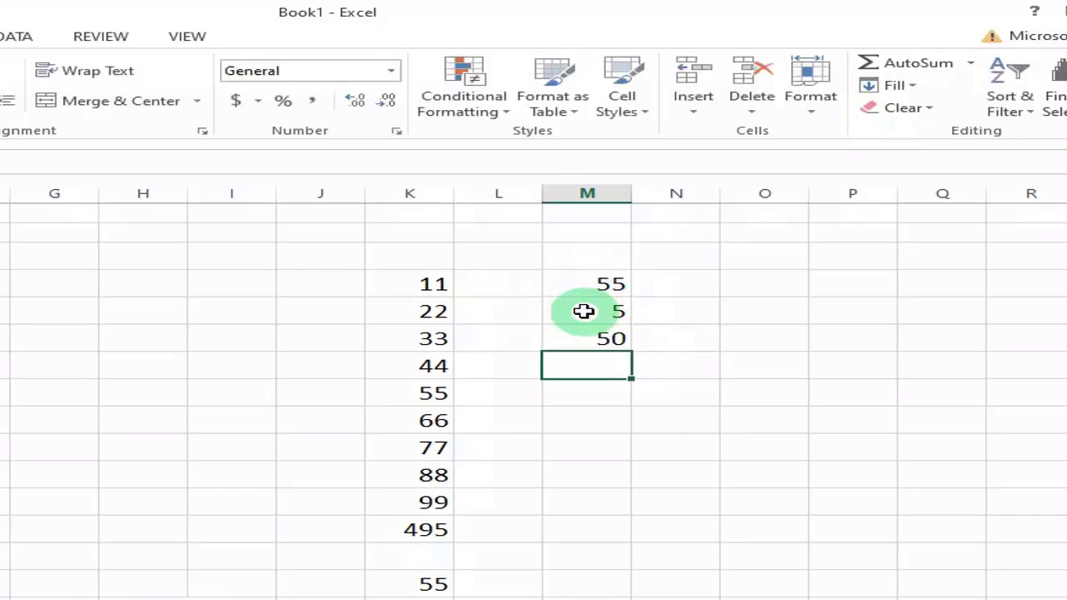
left_click(563, 339)
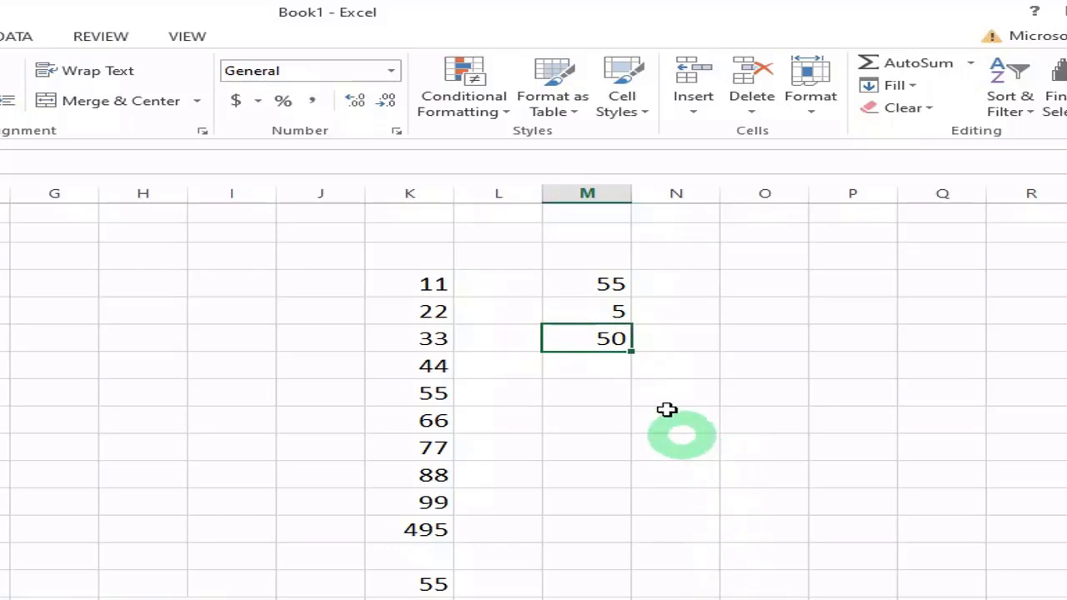
Step: Divide the first number in column M by the second by entering =M4/M5 in cell M7
left_click(597, 372)
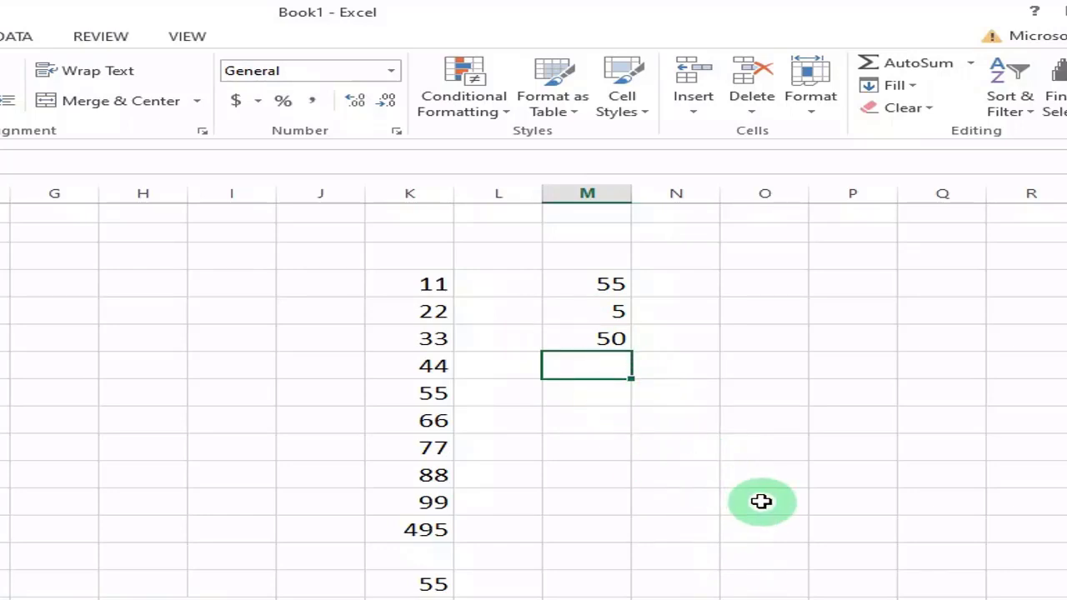
type("=")
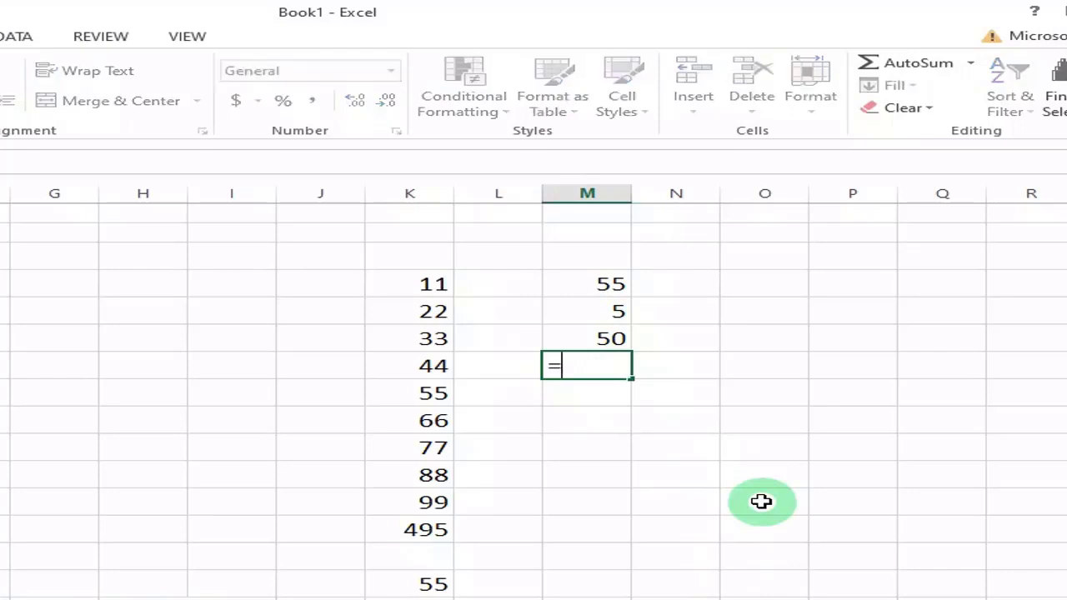
left_click(573, 285)
type("/")
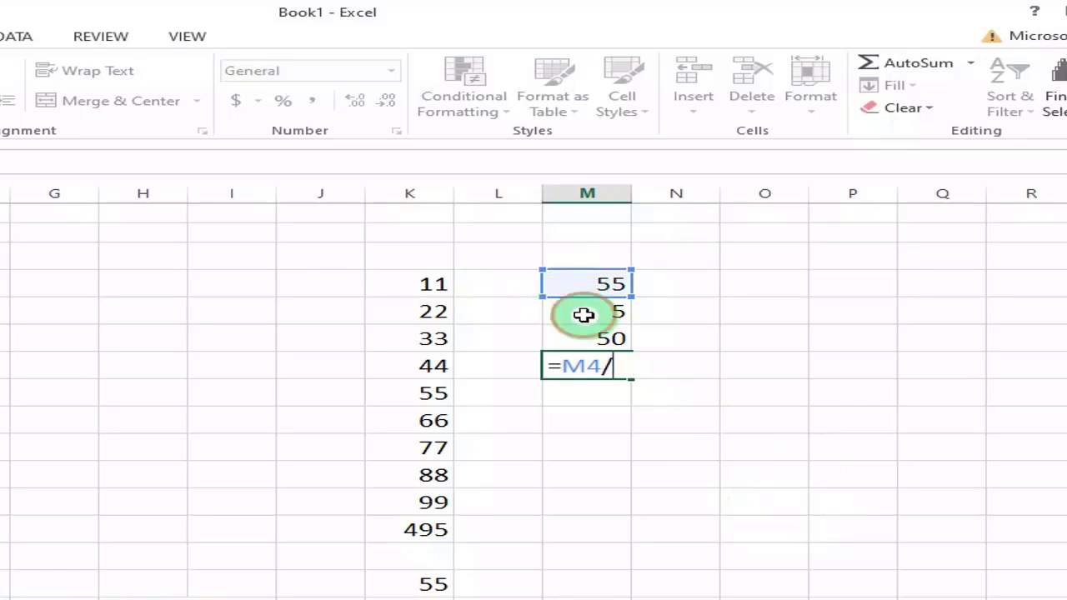
left_click(584, 313)
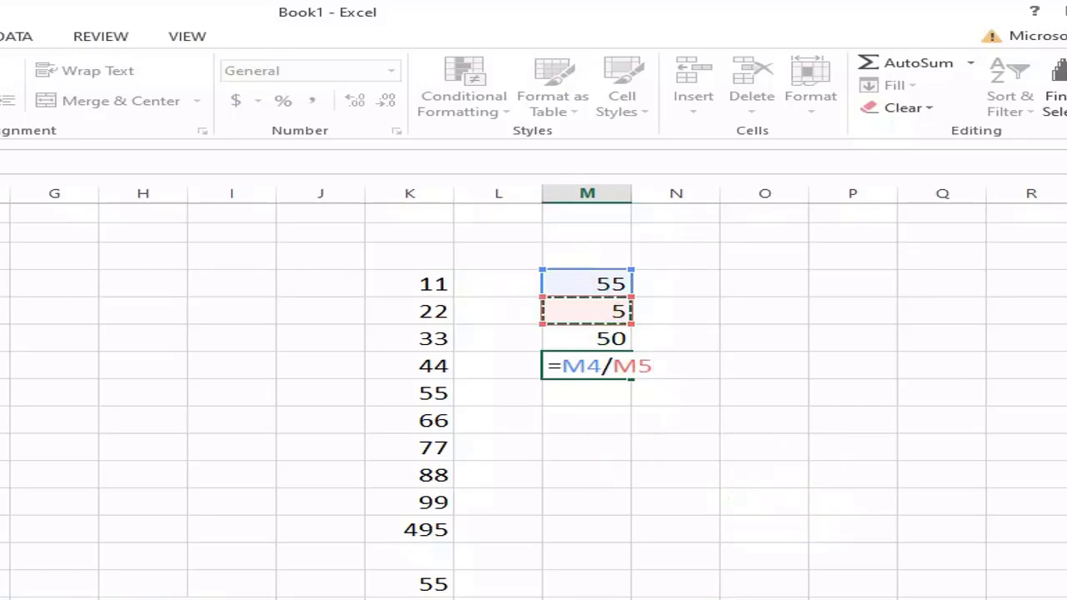
key("Return")
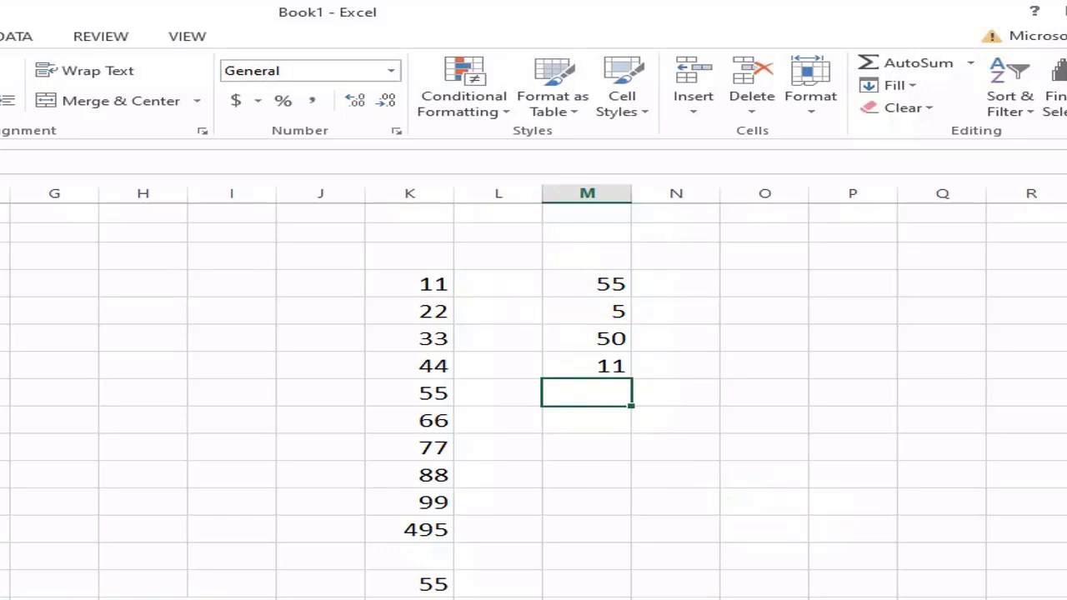
left_click(582, 365)
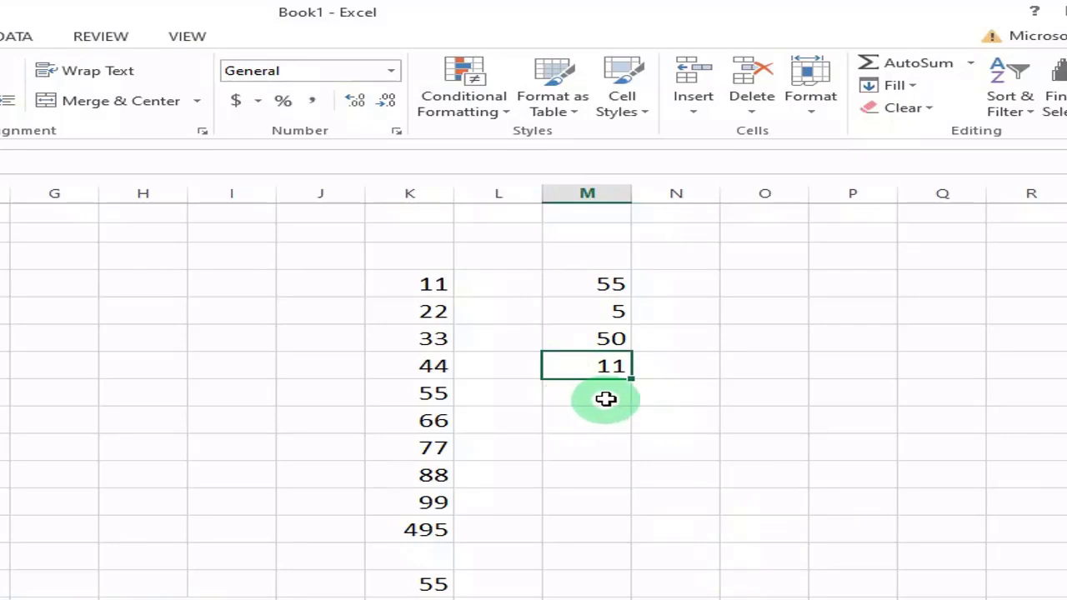
Step: Multiply the first two numbers in column M by entering =M4*M5 in cell M8
left_click(606, 390)
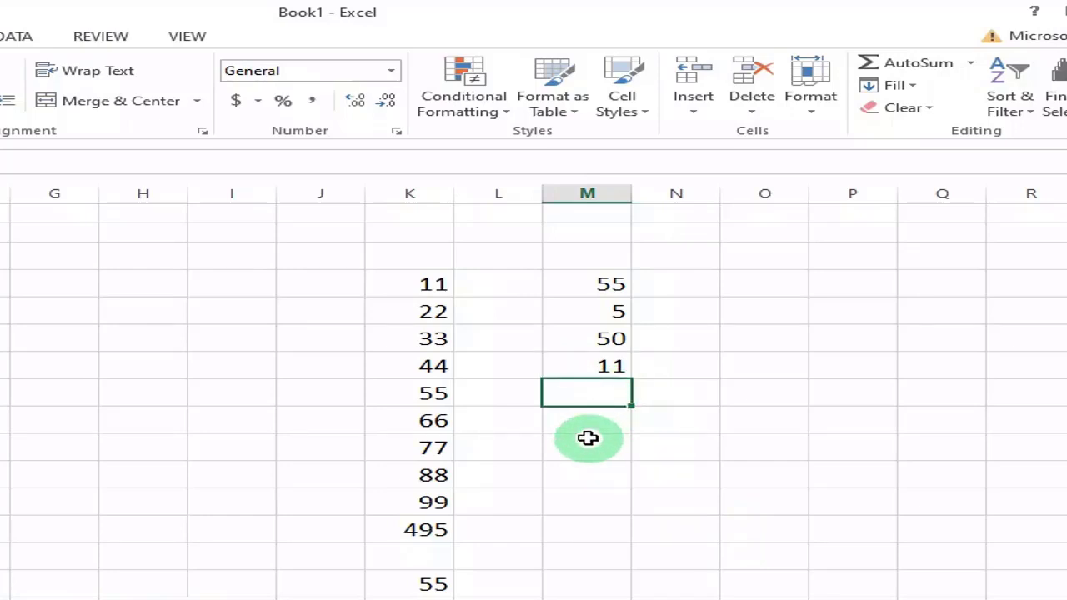
type("=")
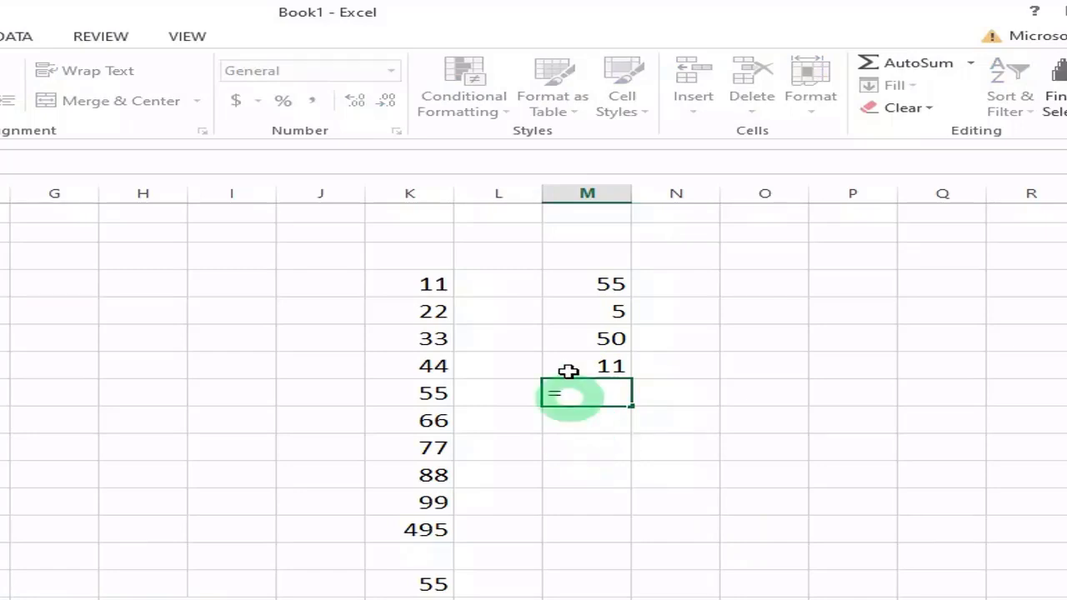
left_click(579, 280)
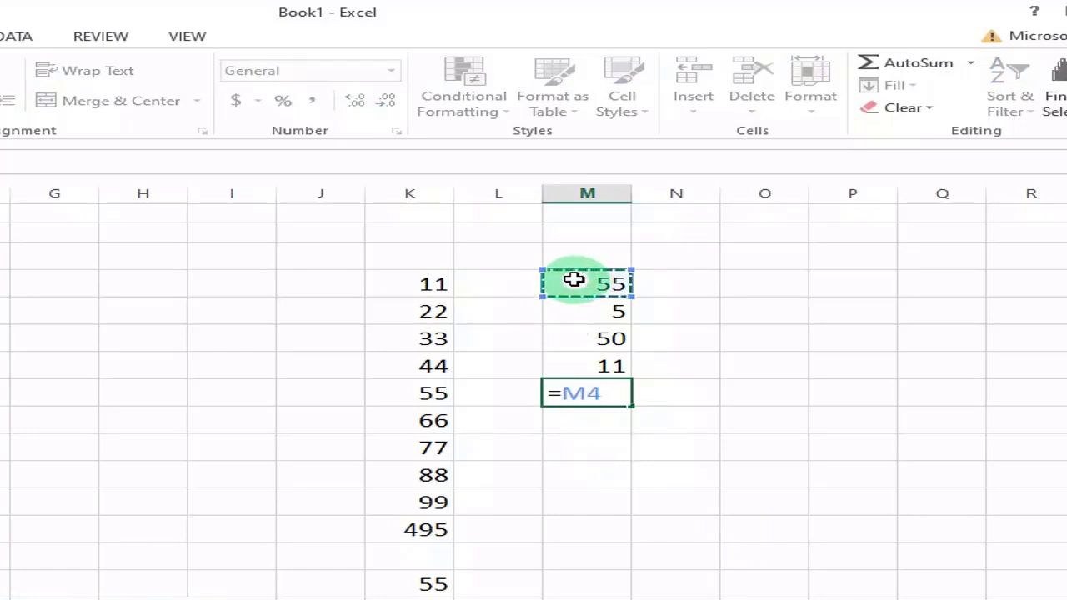
type("*")
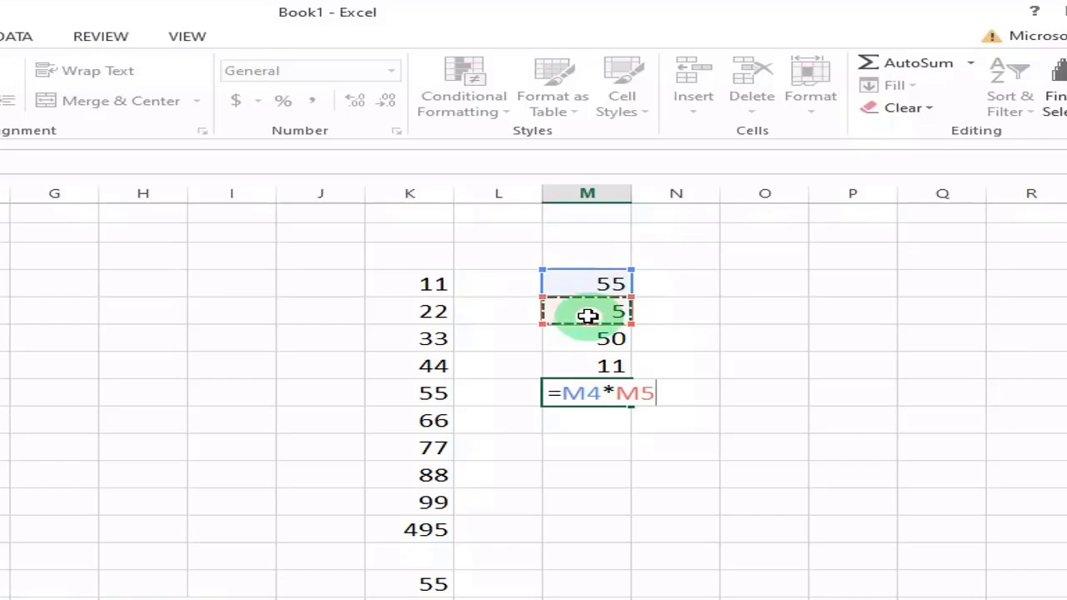
key("Return")
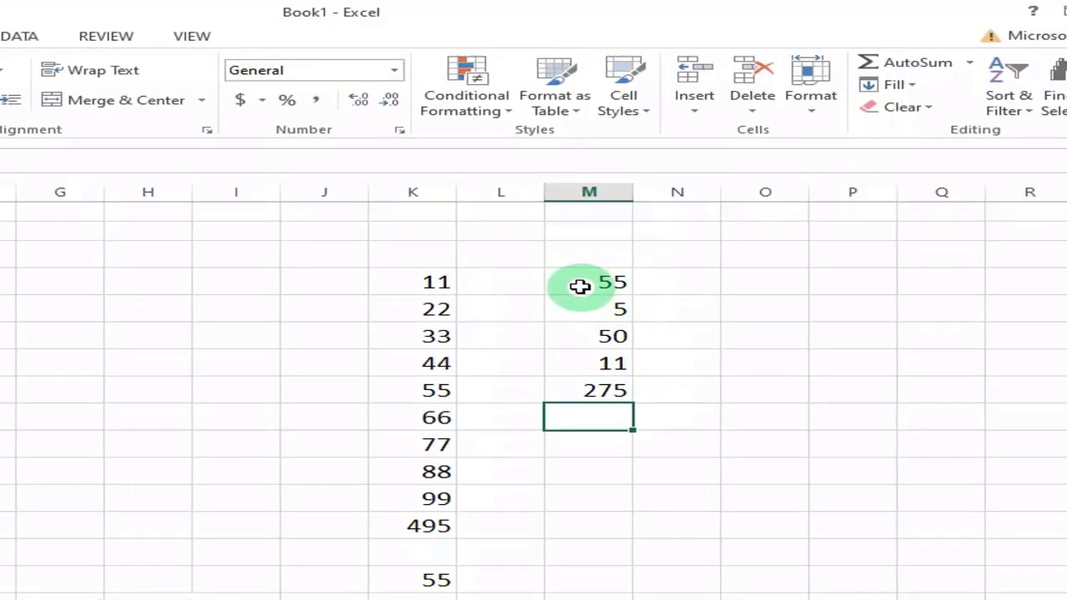
left_click(569, 388)
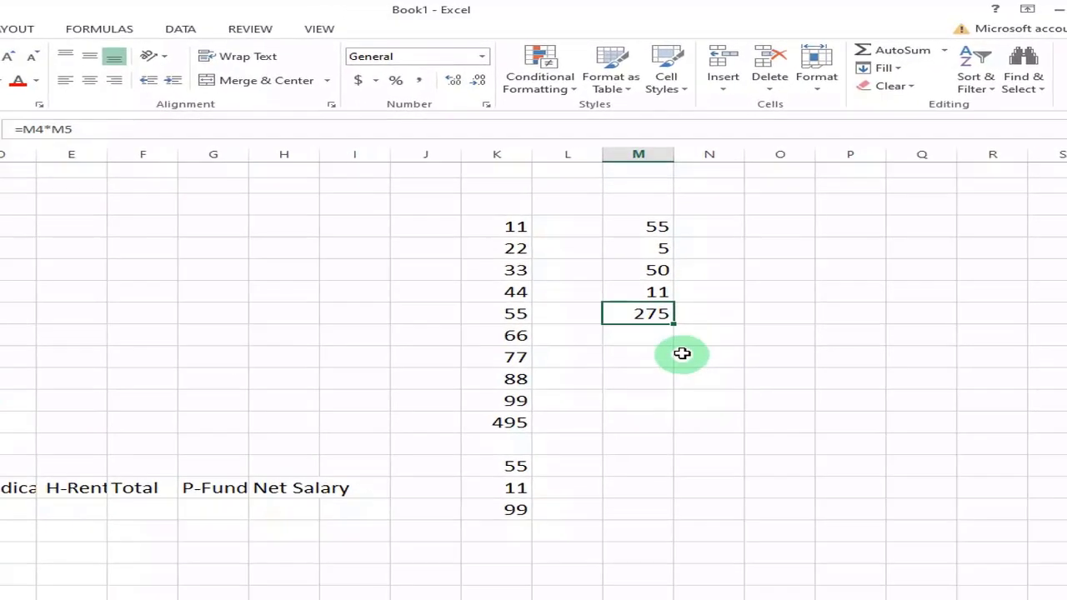
Step: Review the practice numbers in columns K to N and the salary sheet's employee rows and pay columns
left_click(682, 354)
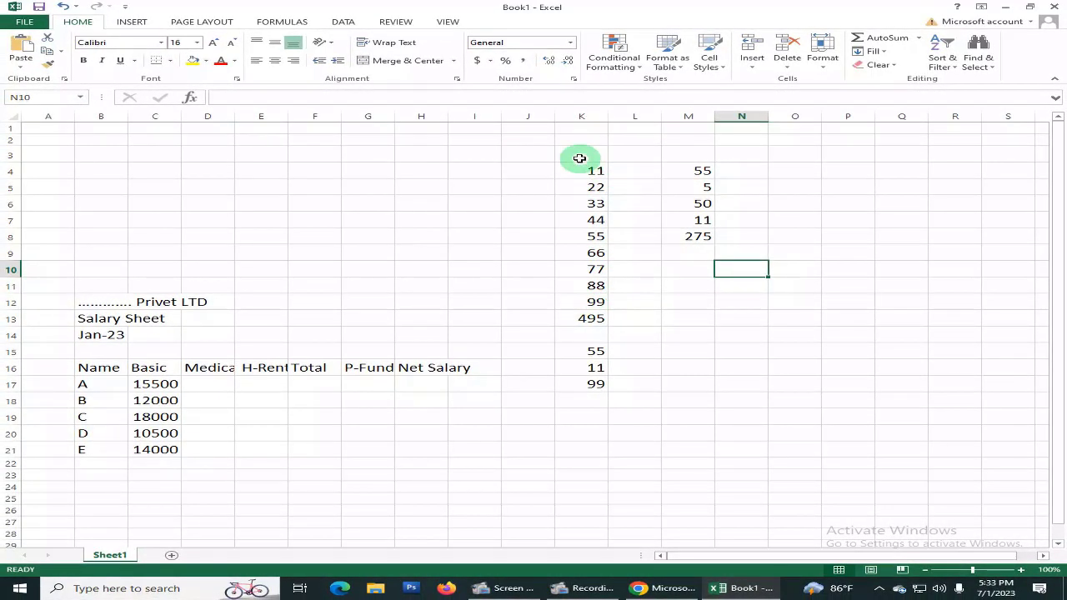
left_click_drag(580, 158, 726, 423)
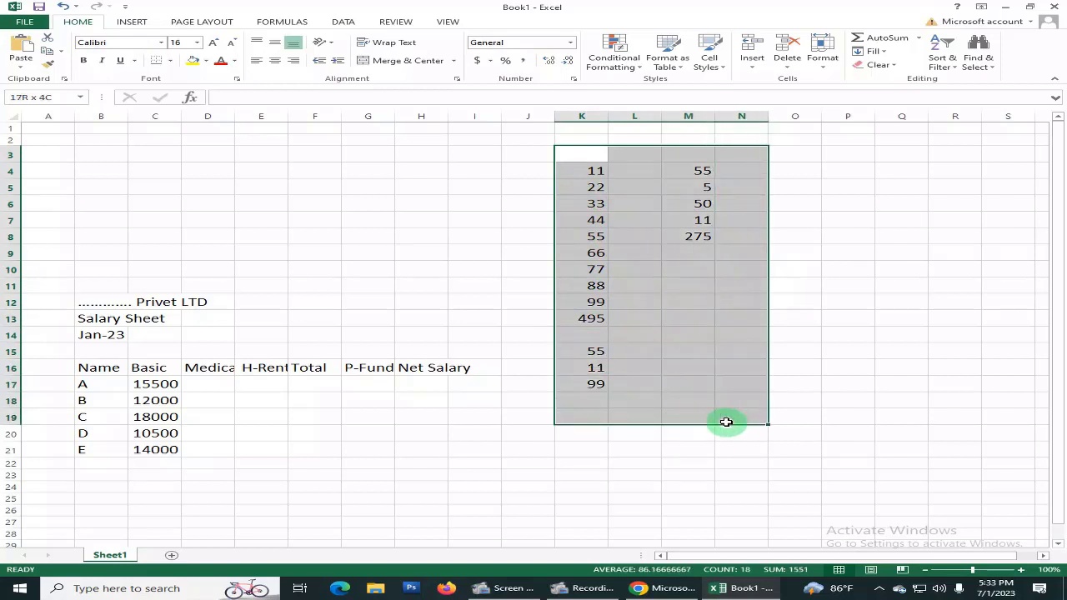
left_click(479, 418)
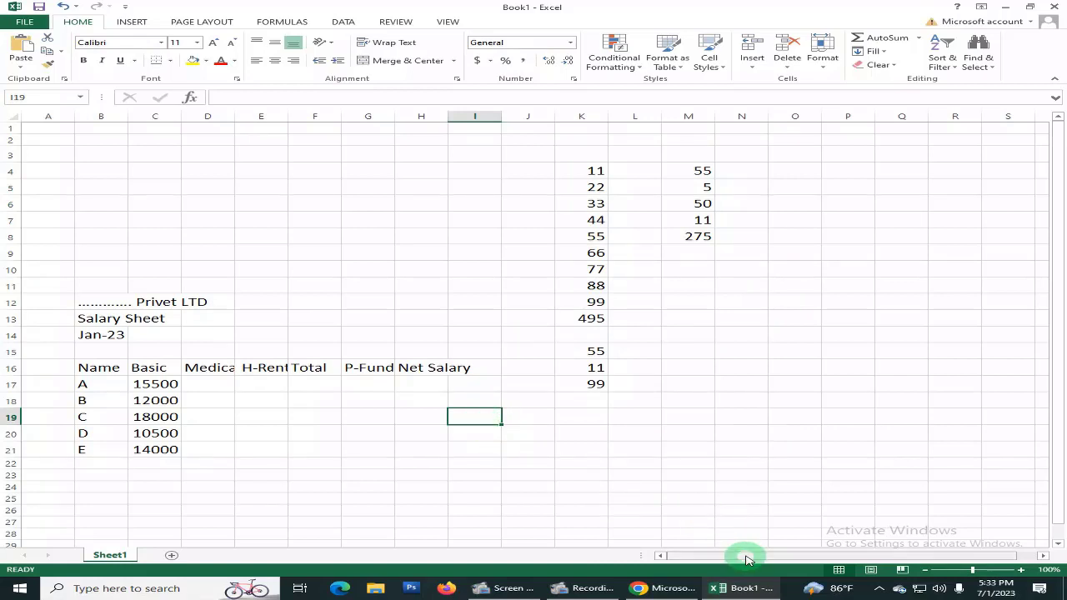
left_click_drag(710, 556, 712, 556)
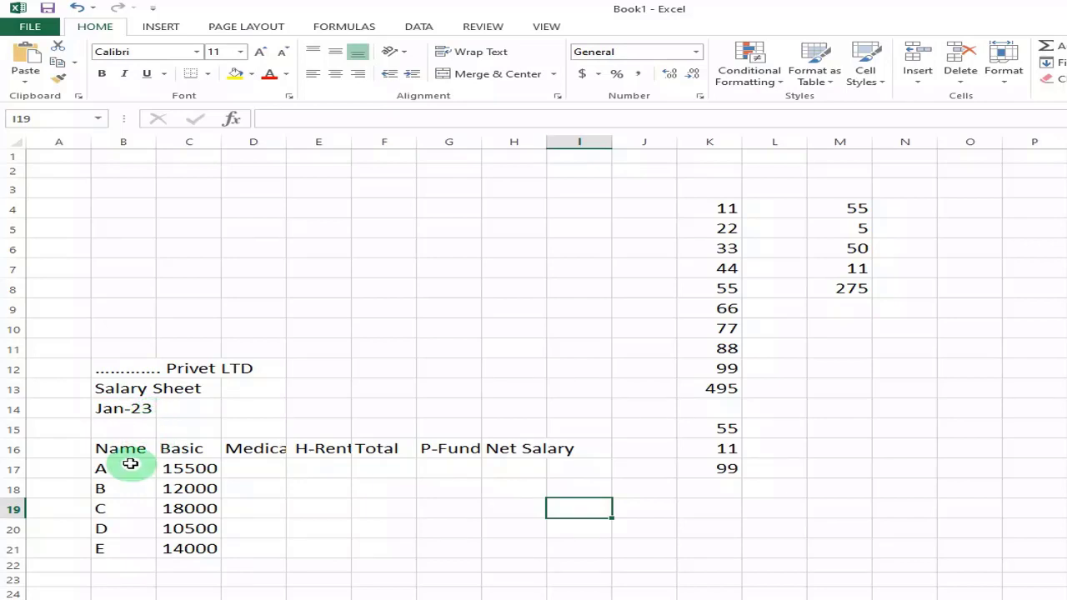
left_click_drag(124, 467, 127, 543)
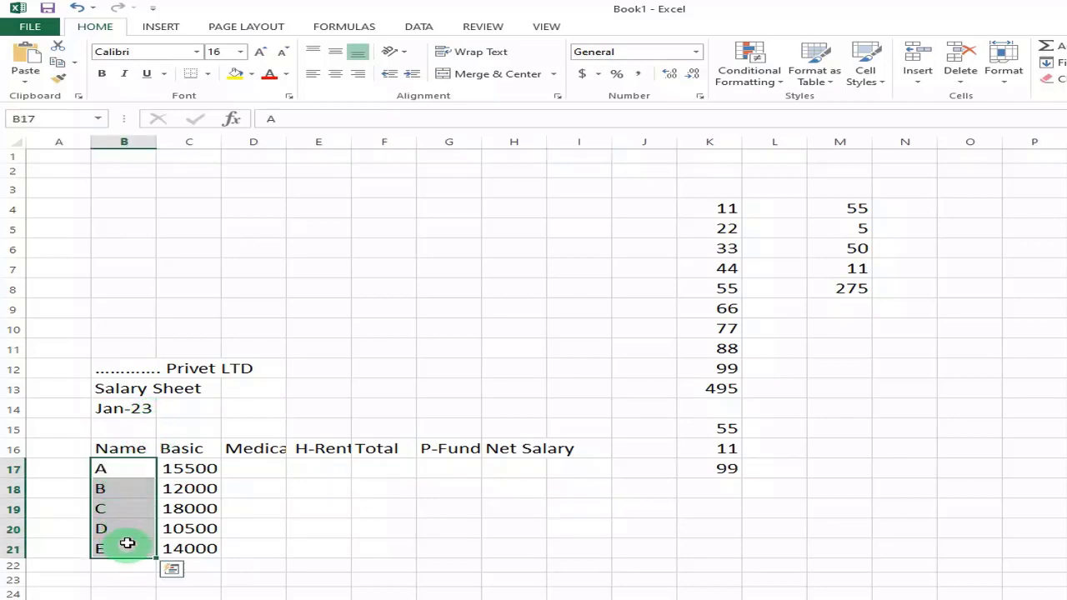
left_click_drag(186, 468, 192, 542)
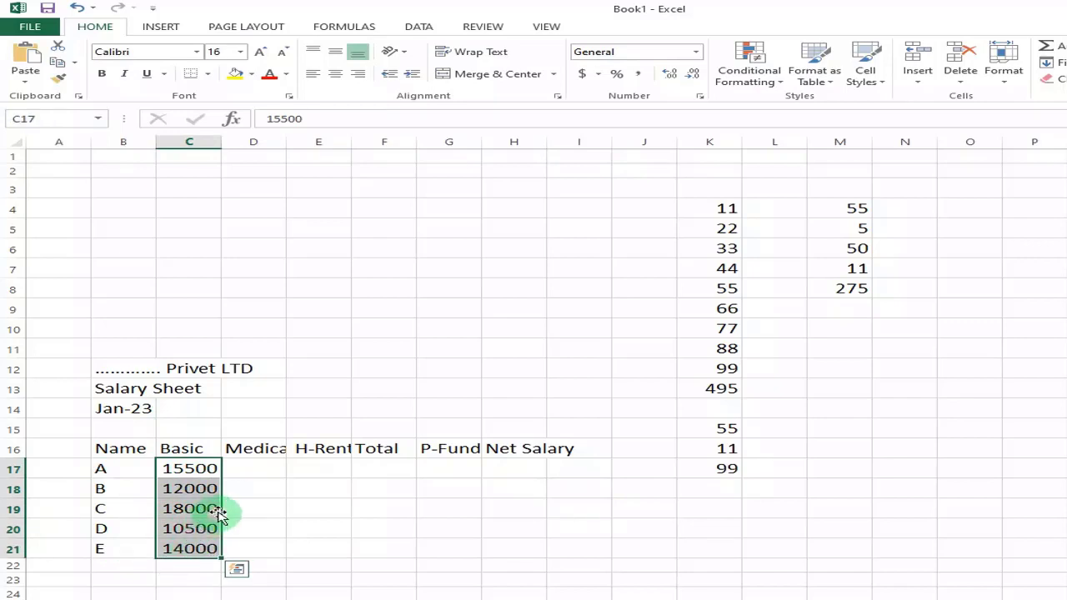
left_click(255, 503)
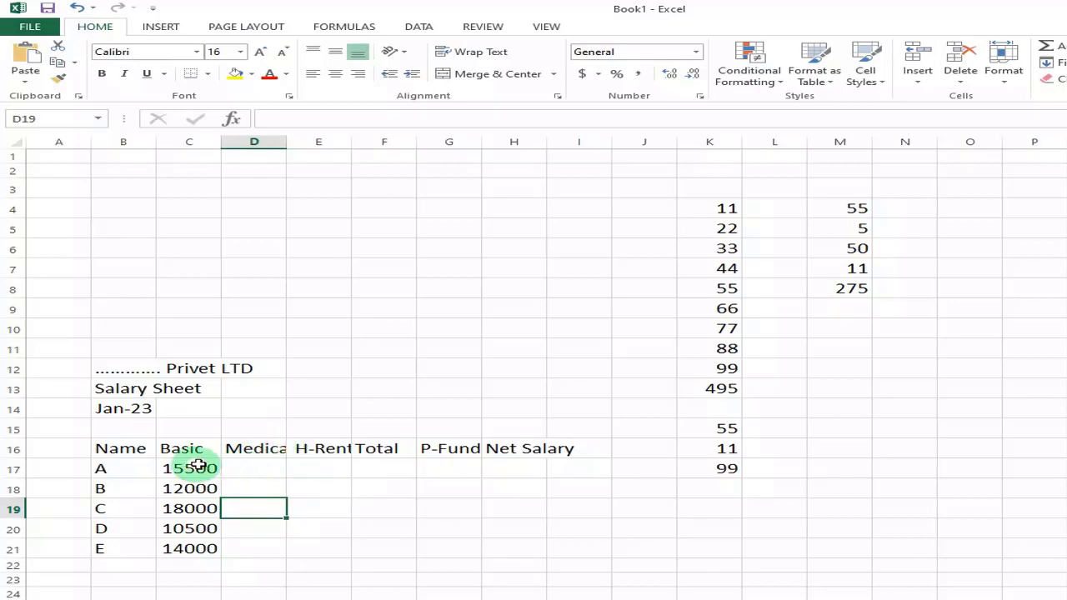
left_click(242, 468)
left_click(318, 469)
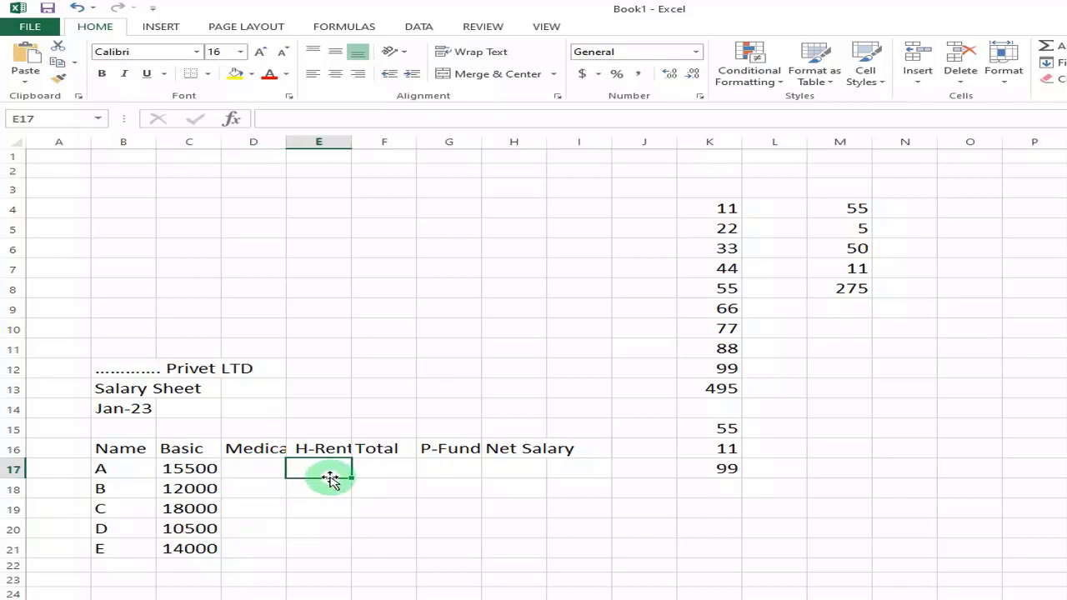
left_click(450, 468)
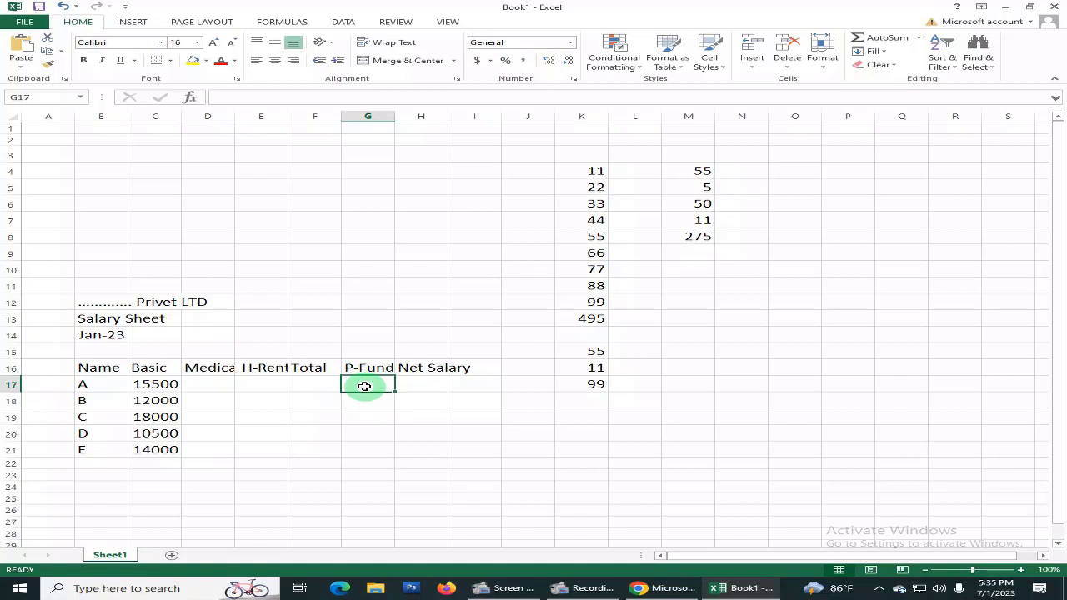
left_click(427, 386)
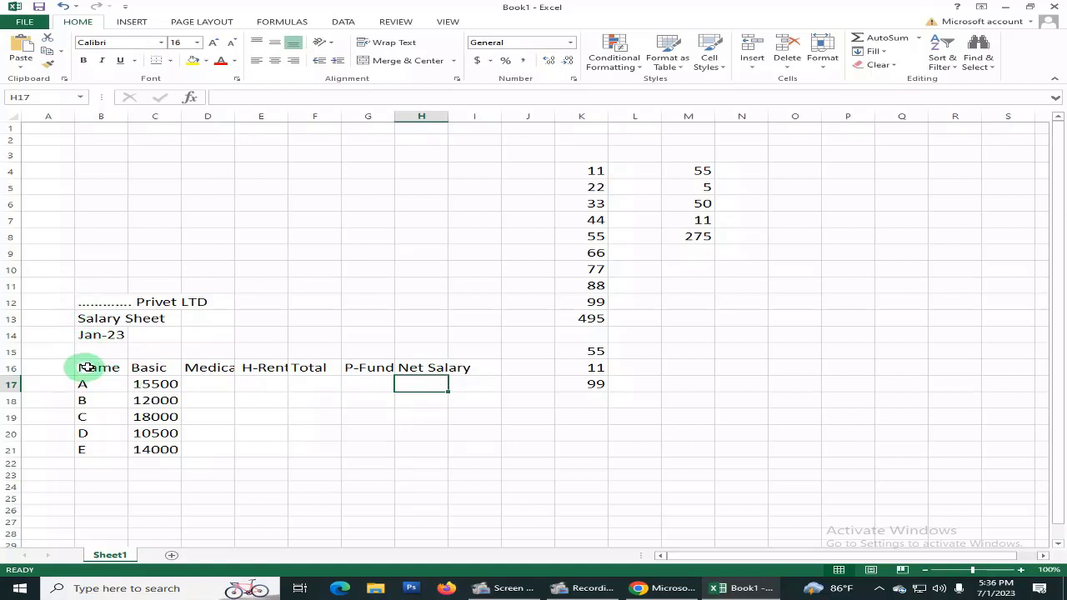
Step: Apply outline and inside borders to the salary table in B16:I21
left_click_drag(87, 367, 485, 450)
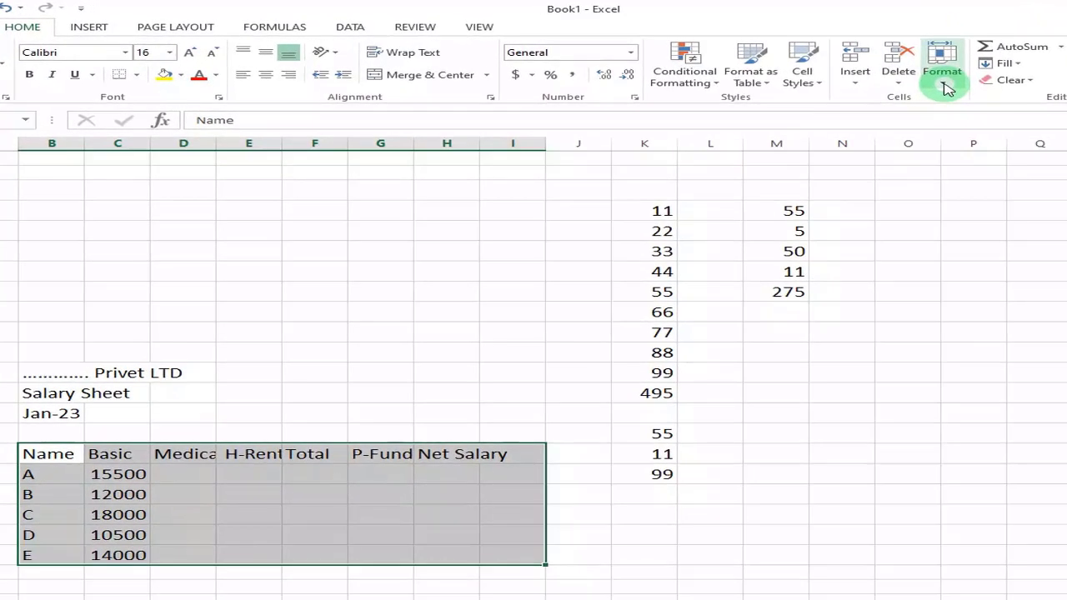
left_click(945, 87)
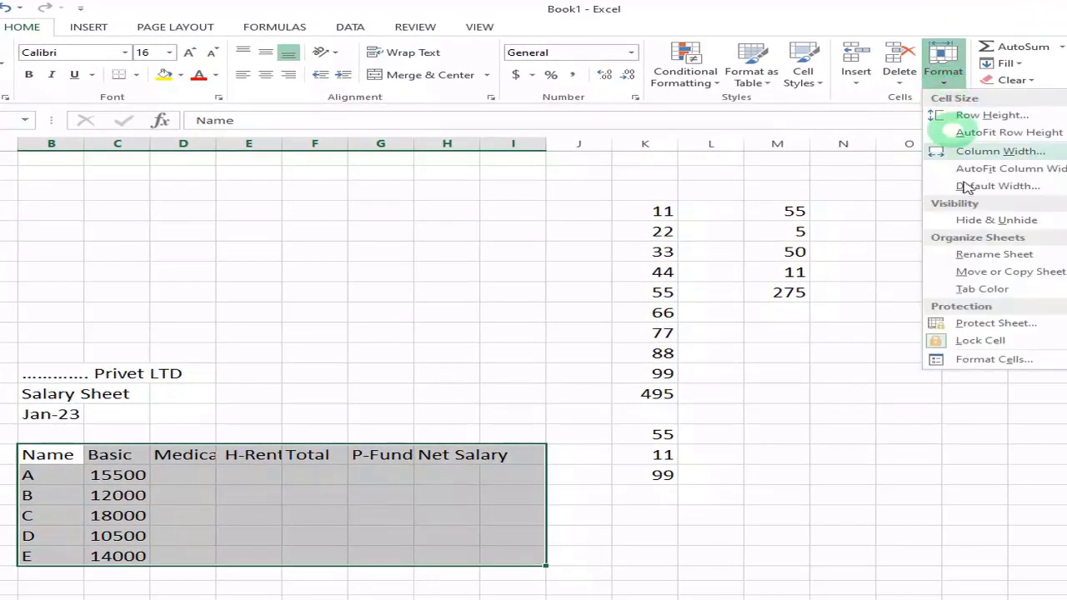
left_click(1012, 360)
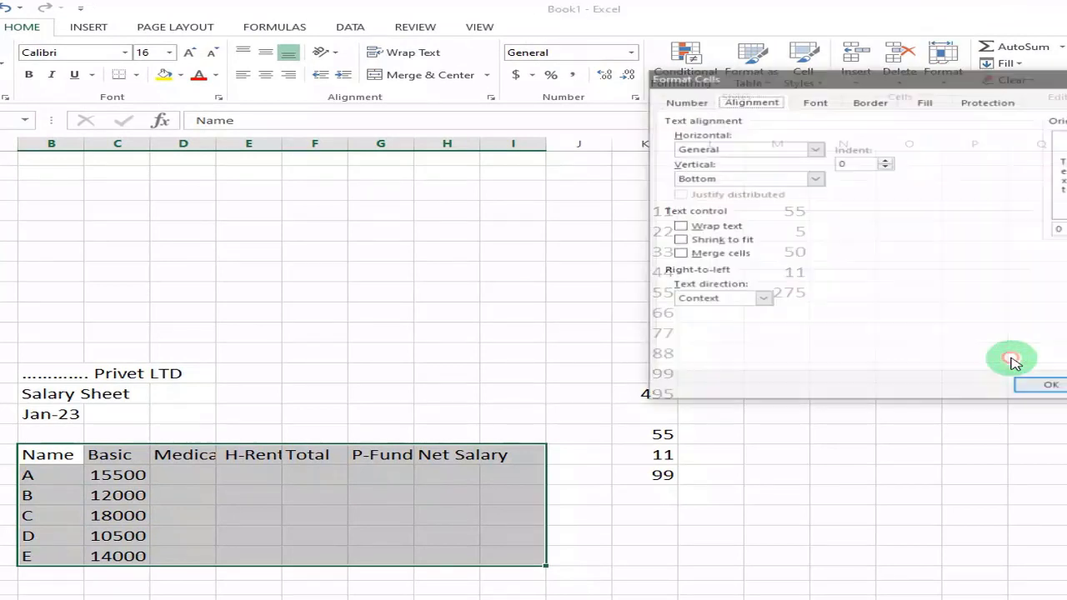
left_click(867, 106)
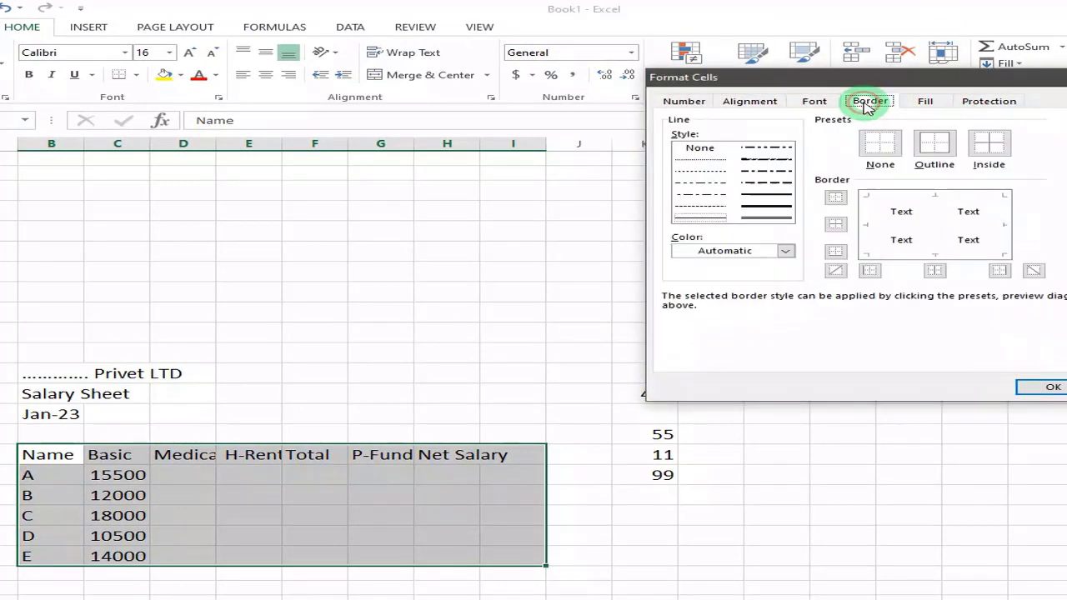
left_click(934, 144)
left_click(987, 145)
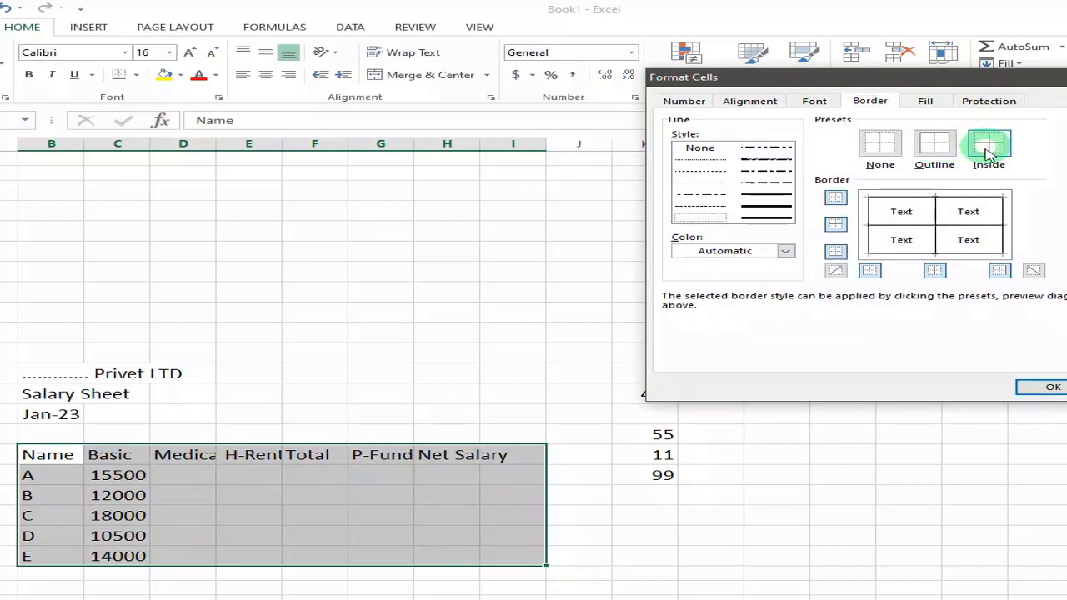
left_click(1042, 390)
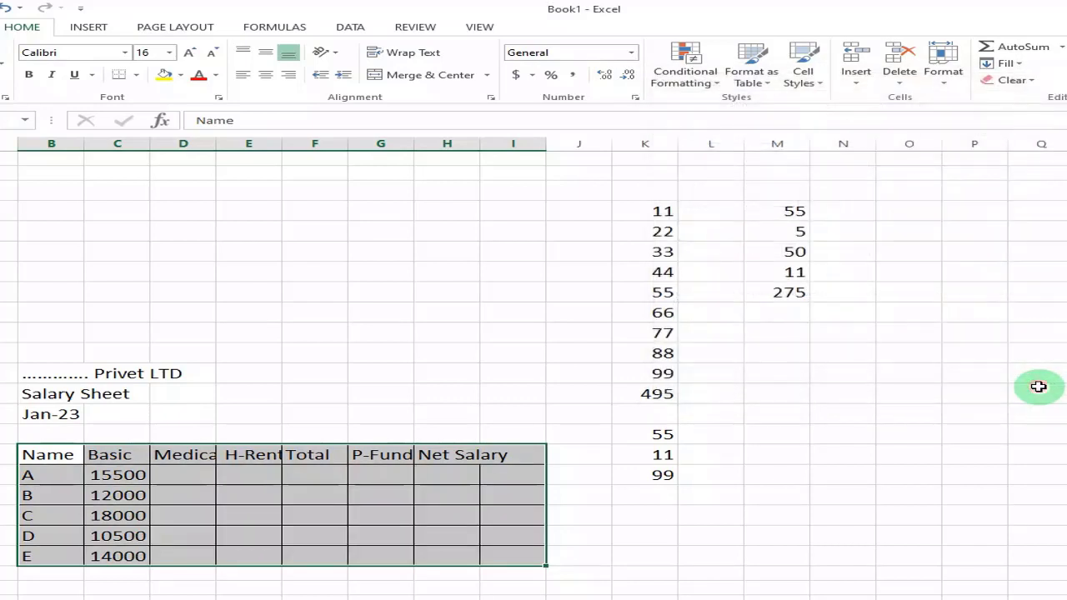
left_click(594, 554)
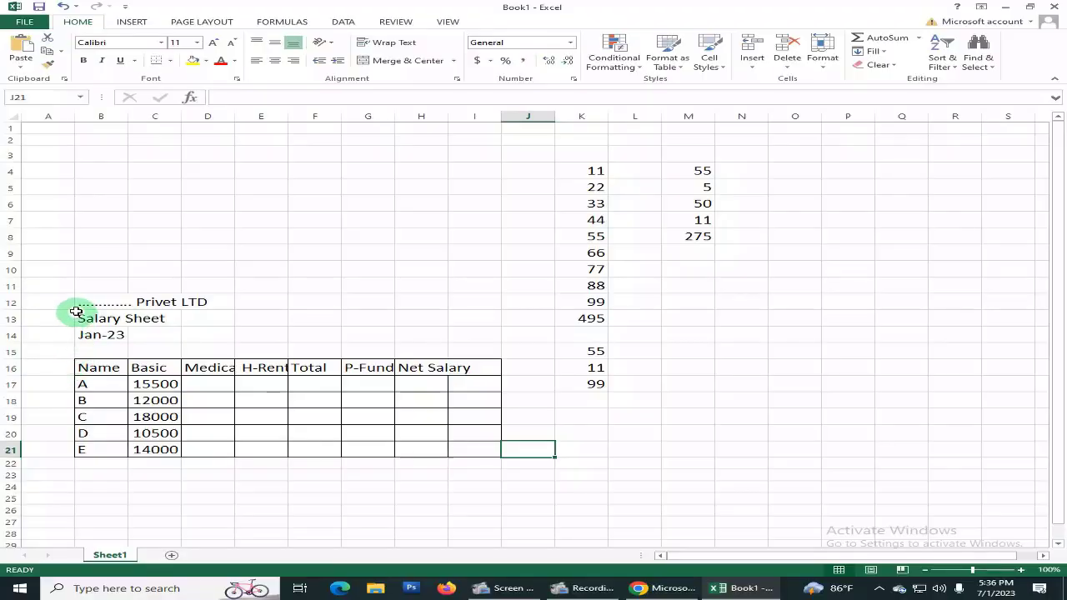
Step: Set the horizontal alignment of the salary sheet's title rows, B12:I15, to Center Across Selection
left_click_drag(84, 303, 479, 348)
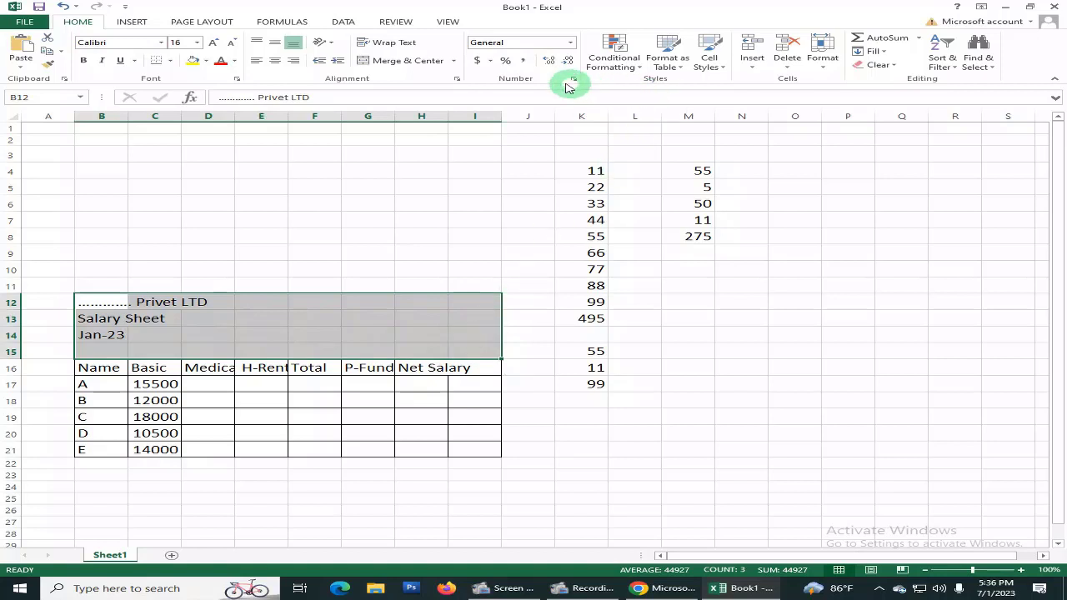
left_click(822, 61)
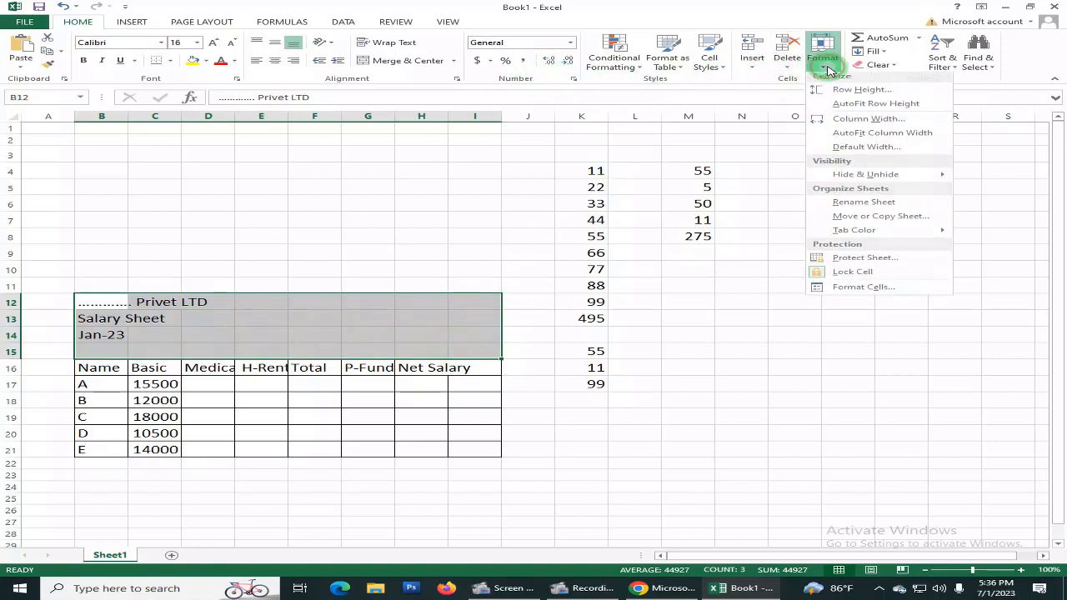
left_click(862, 290)
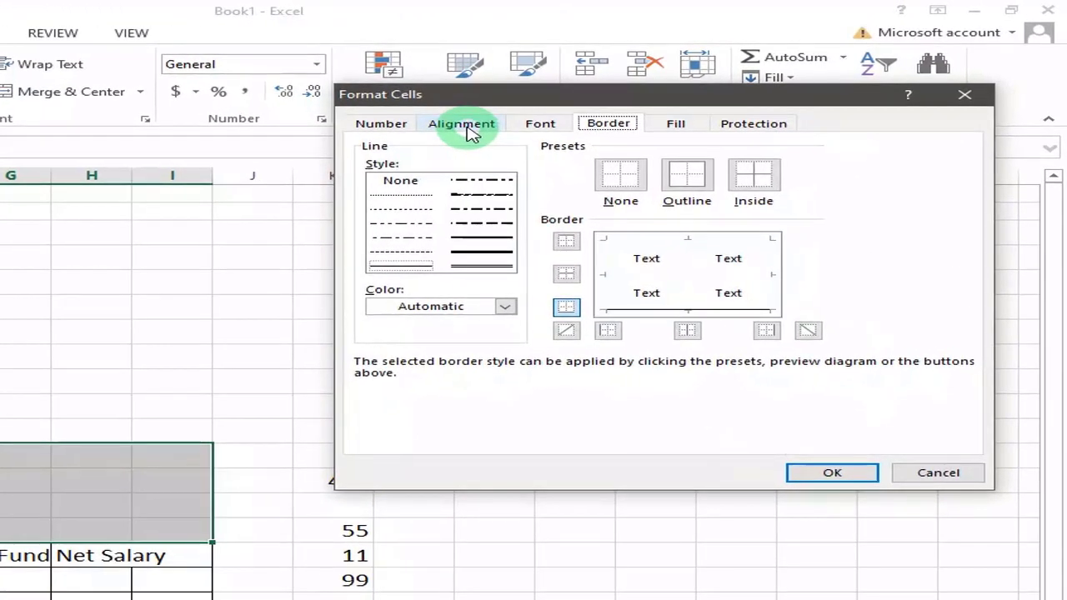
left_click(468, 130)
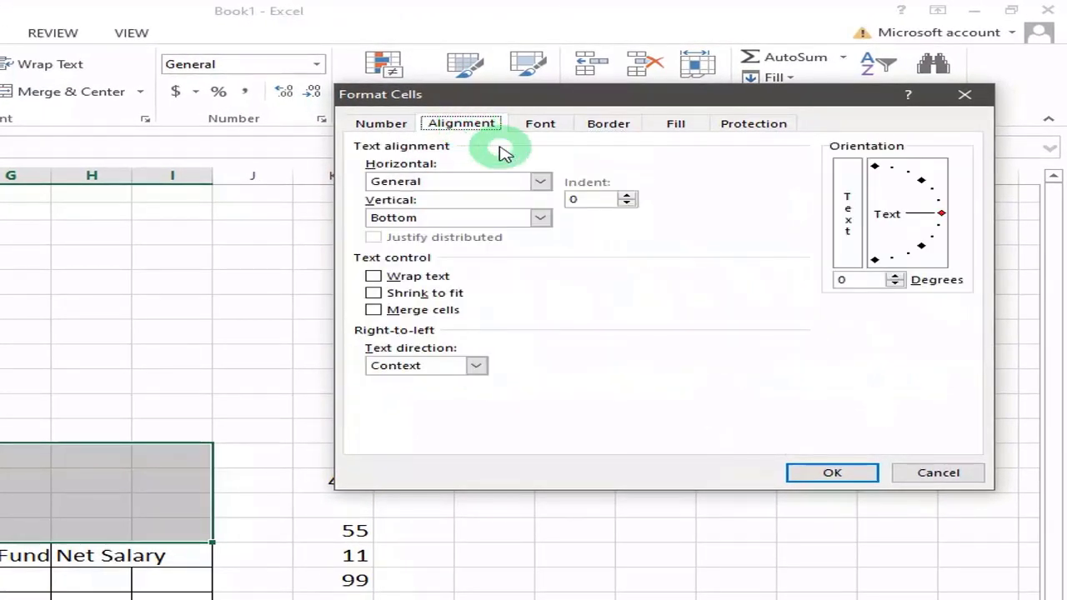
left_click(483, 187)
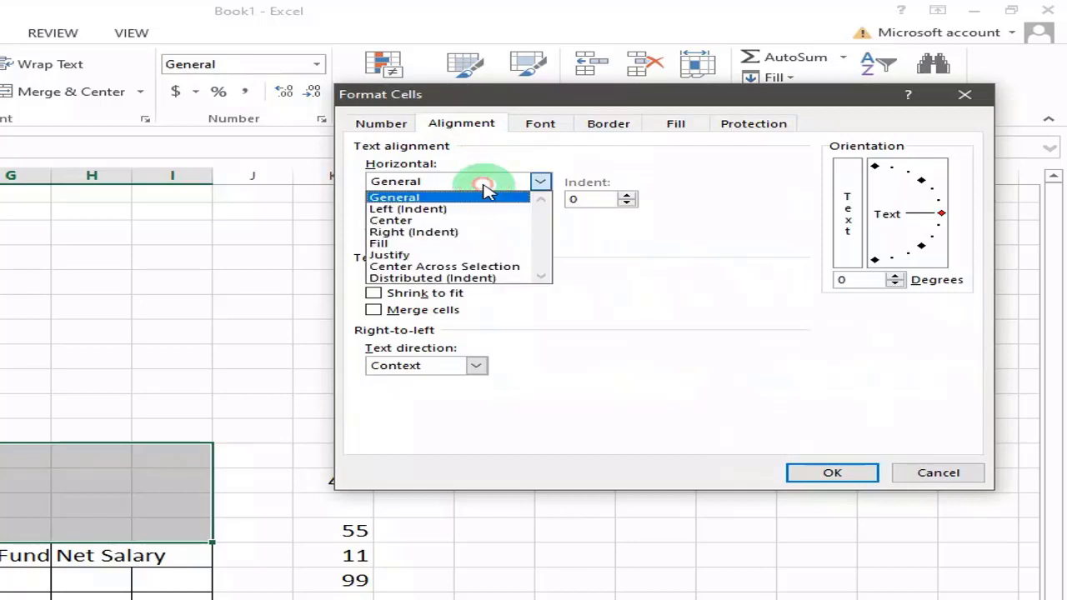
left_click(527, 267)
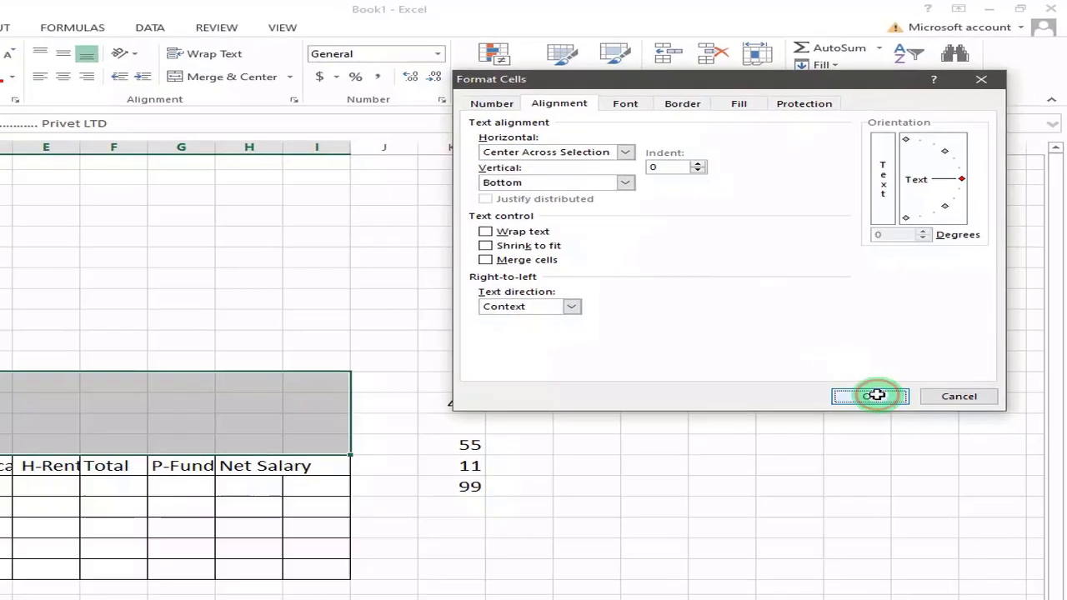
left_click(834, 472)
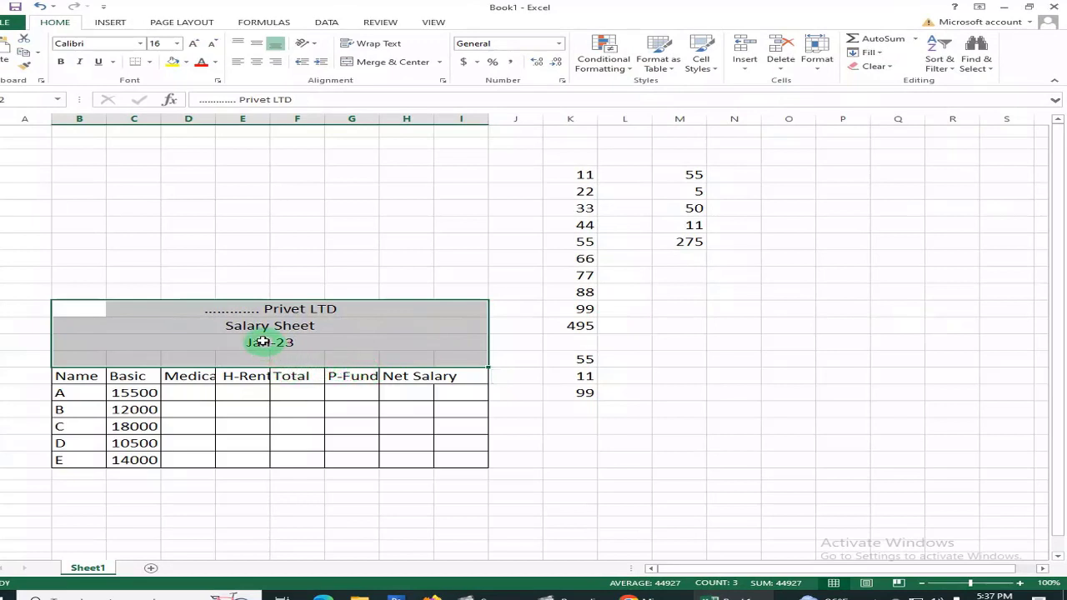
left_click(335, 343)
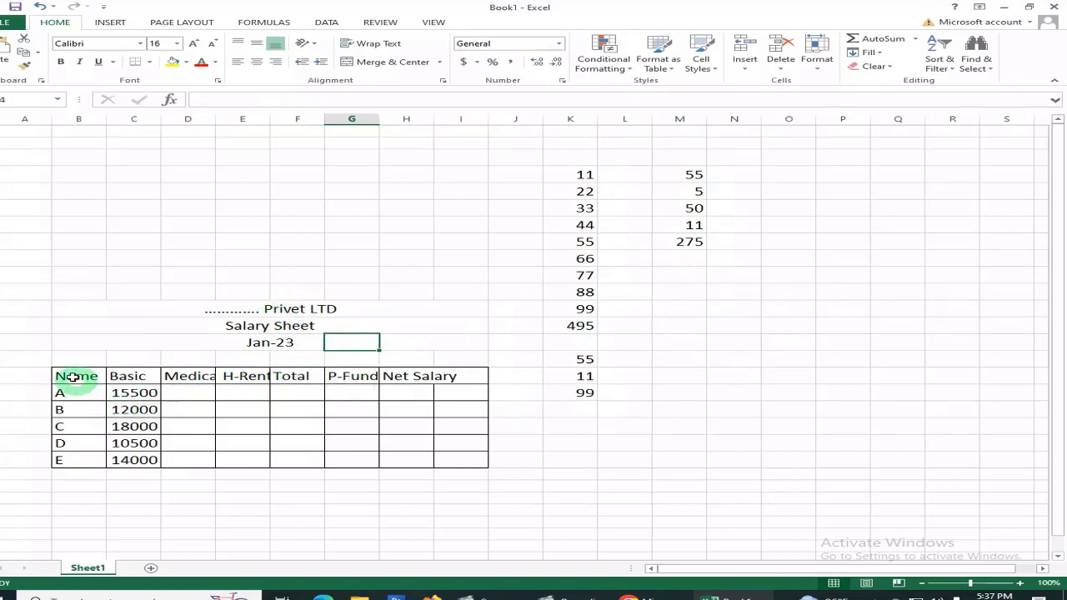
Step: AutoFit the column widths to the contents of the salary table in B16:I21
left_click_drag(74, 377, 467, 461)
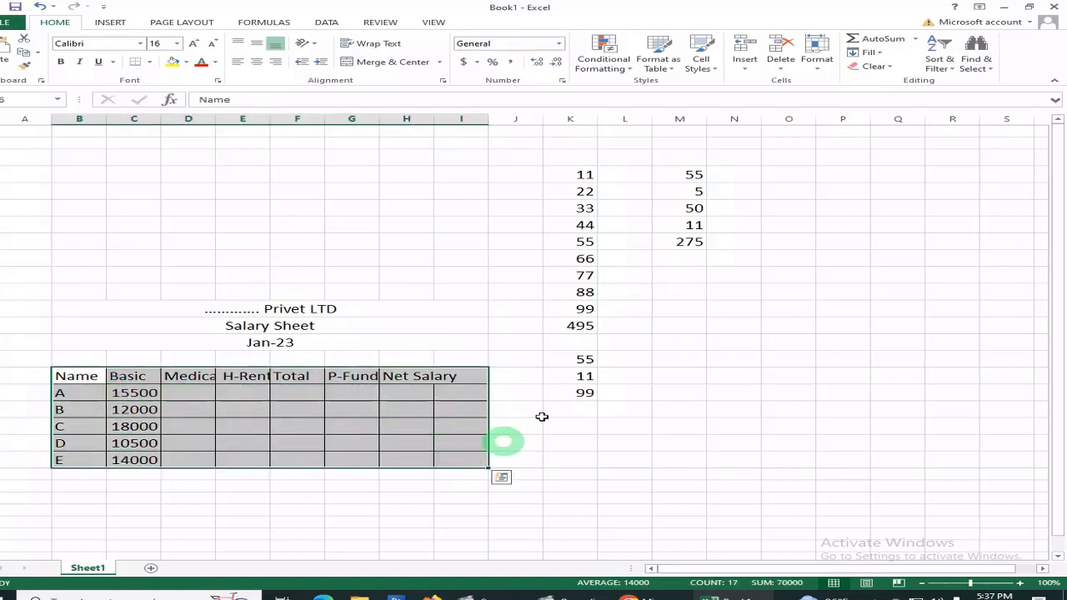
left_click(814, 62)
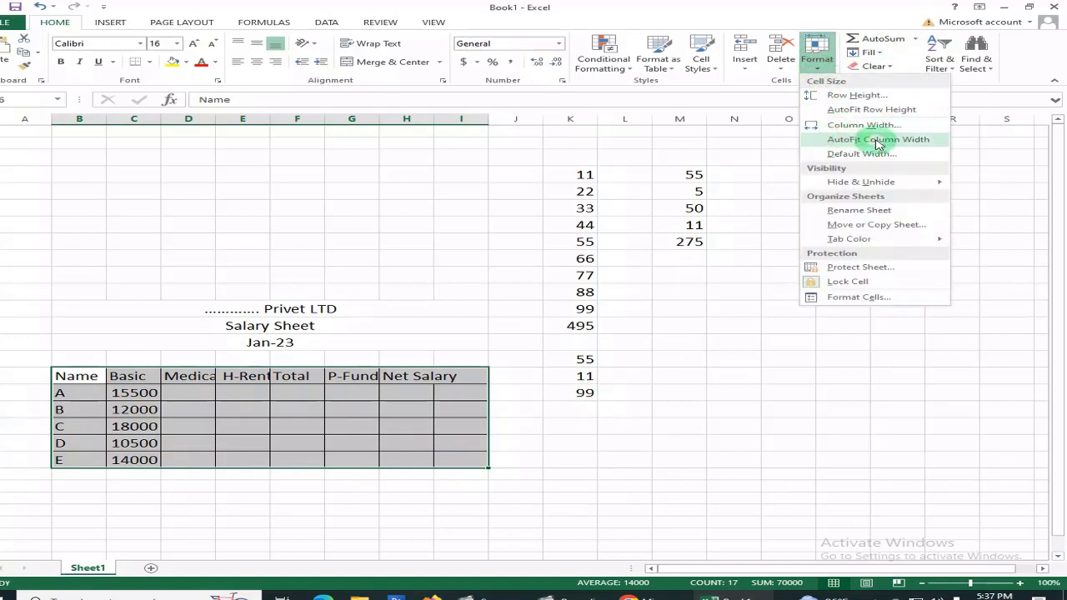
left_click(877, 142)
left_click(584, 480)
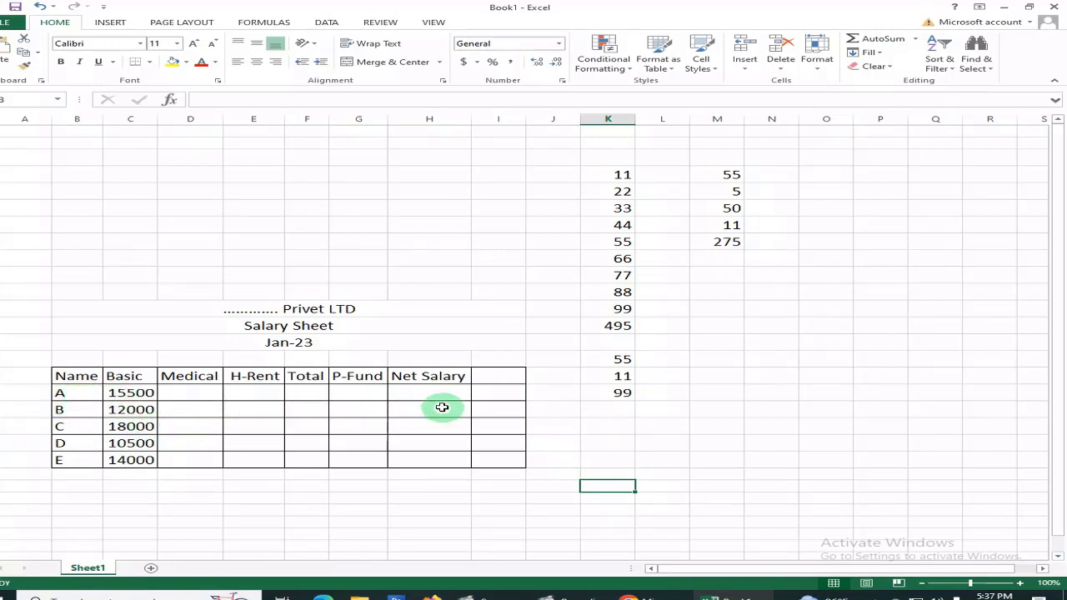
Step: Add 10% after the text of the Medical header in cell D16
left_click(199, 394)
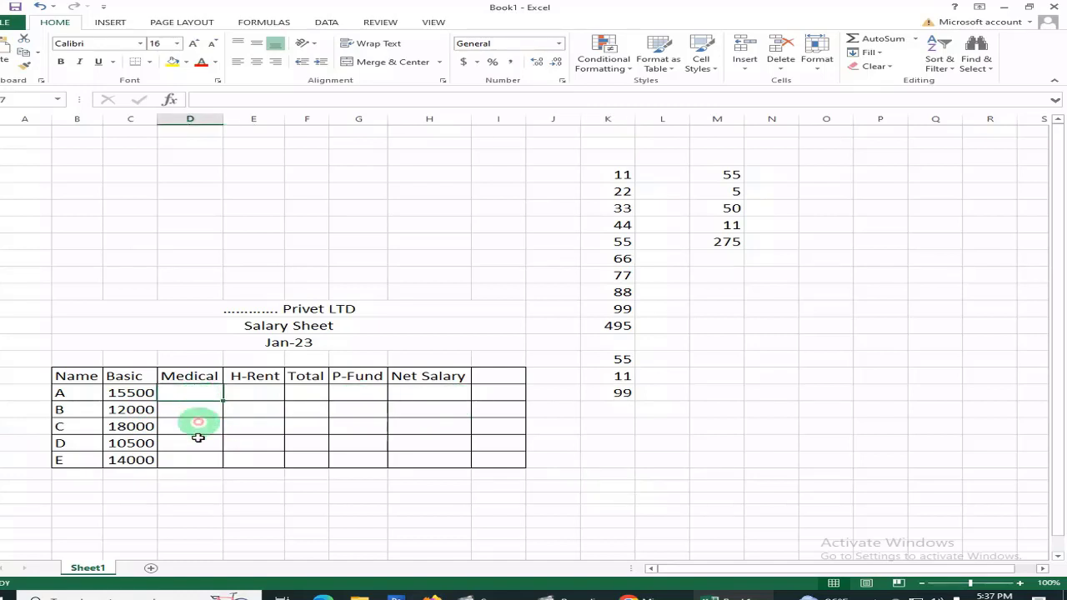
left_click(73, 495)
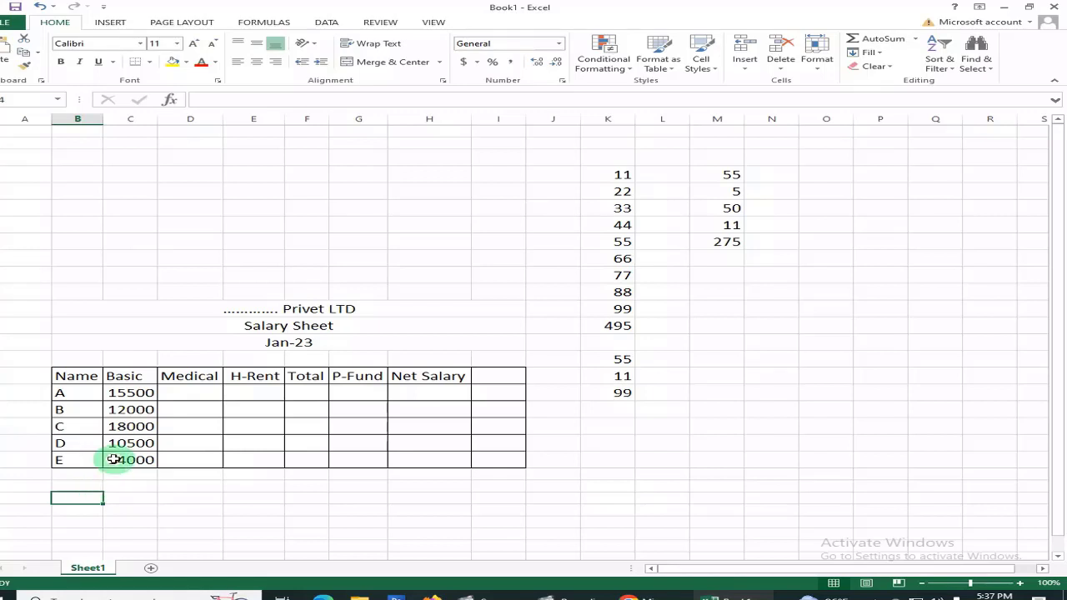
left_click(188, 380)
key("F2")
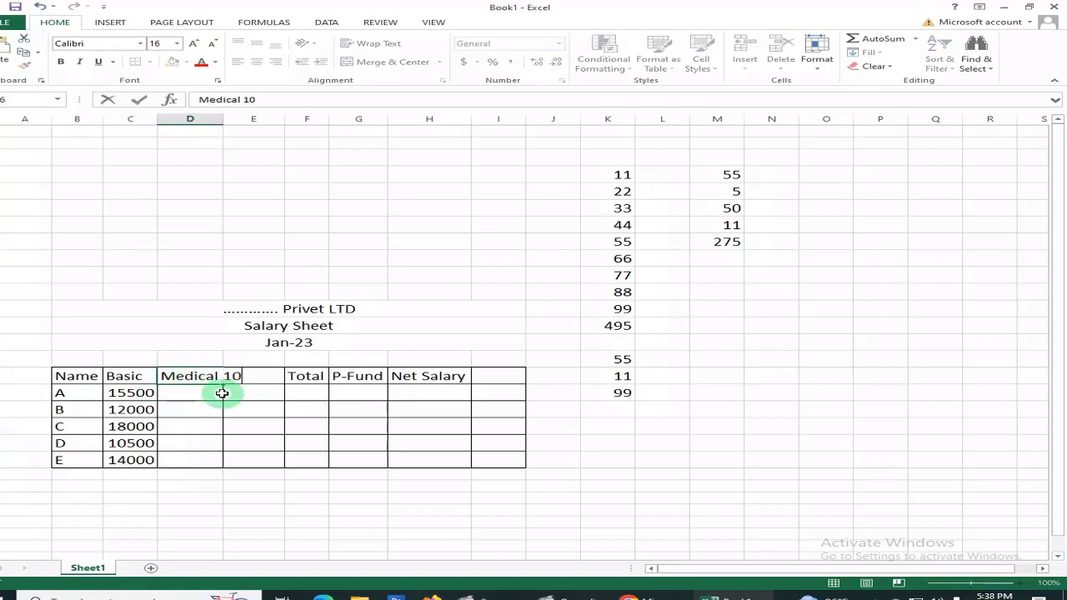
key("shift")
type("10%")
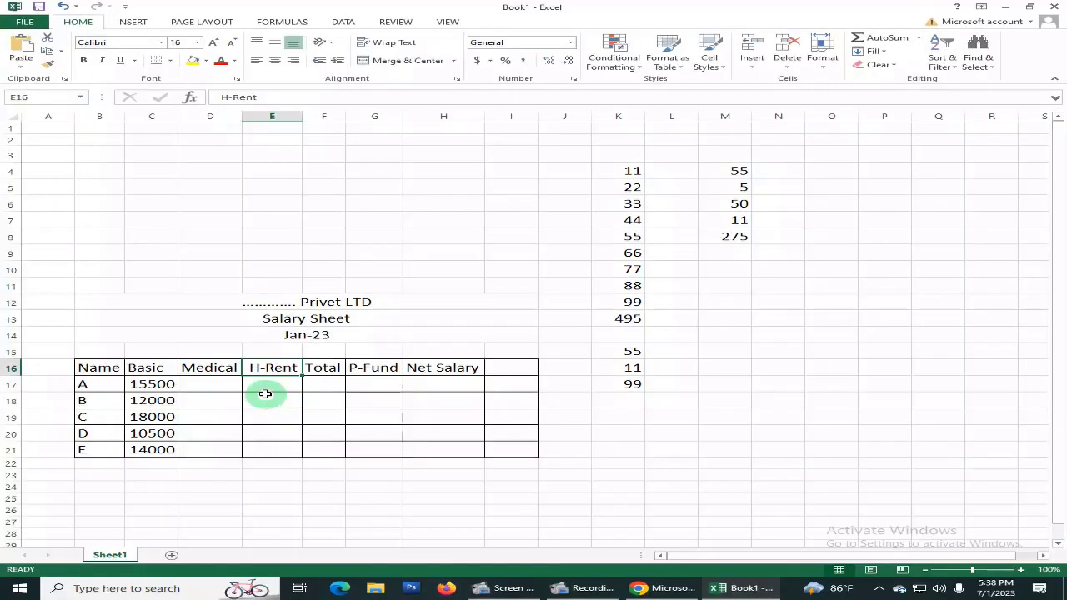
Step: Extend the header in cell E16 to read "H-Rent 15%"
key("F2")
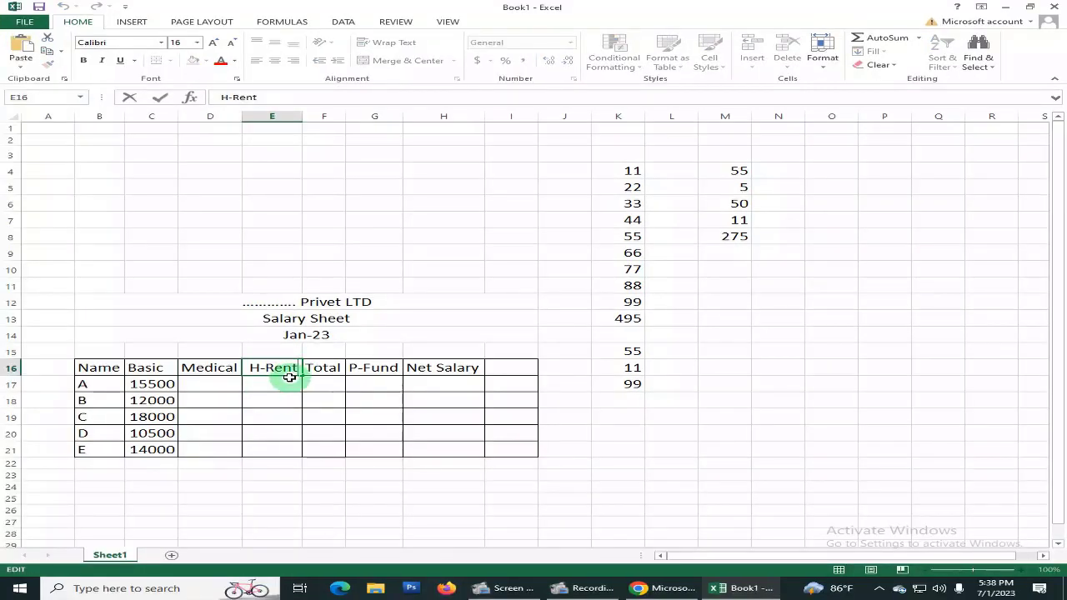
type("15")
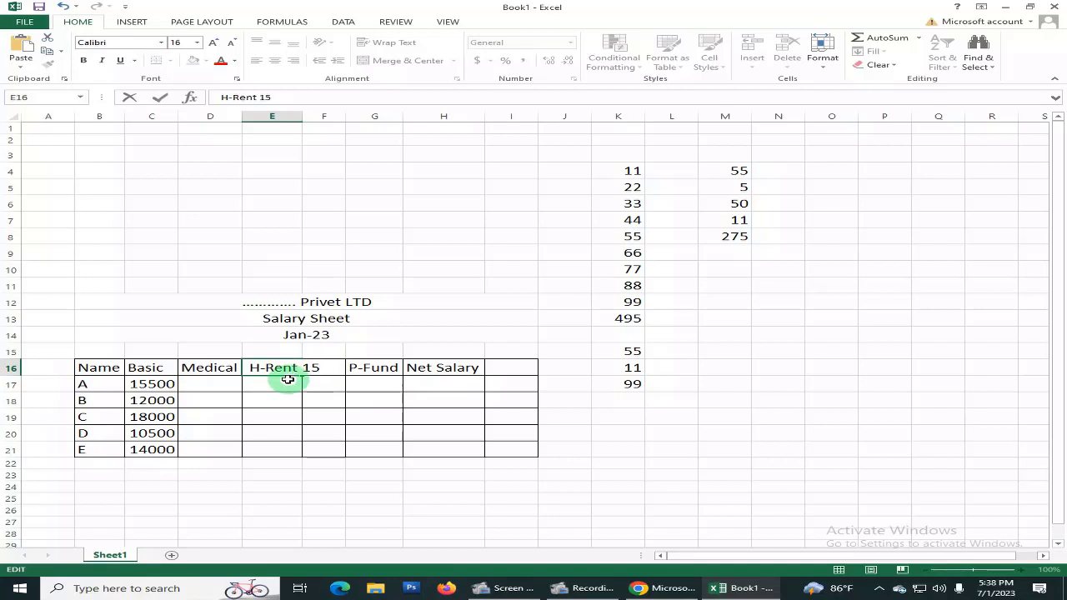
type("%")
left_click(348, 488)
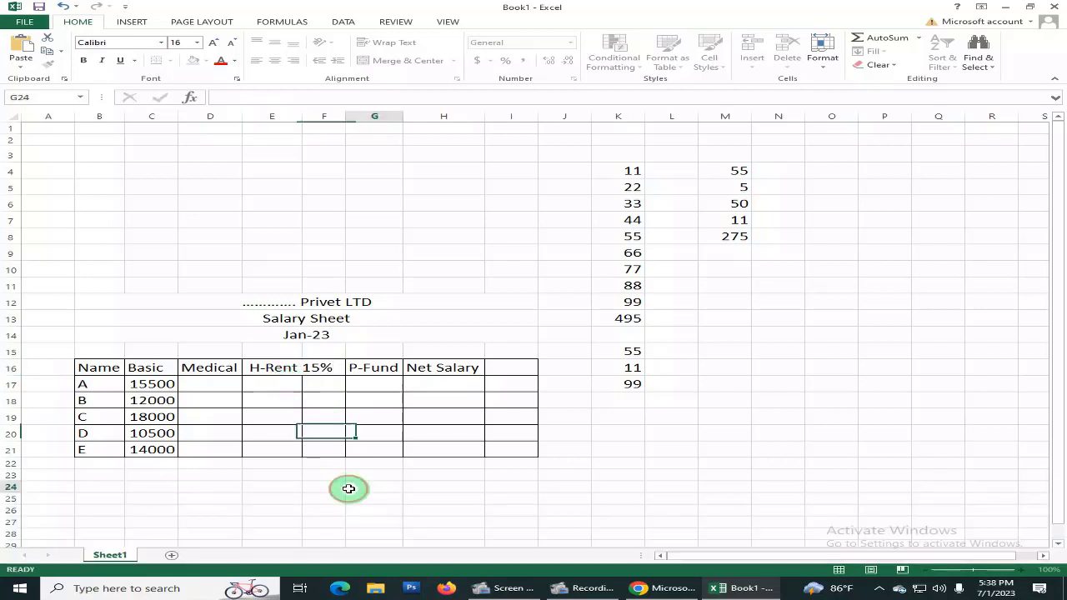
Step: Extend the header in cell G16 to read "P-Fund 8%"
left_click(376, 371)
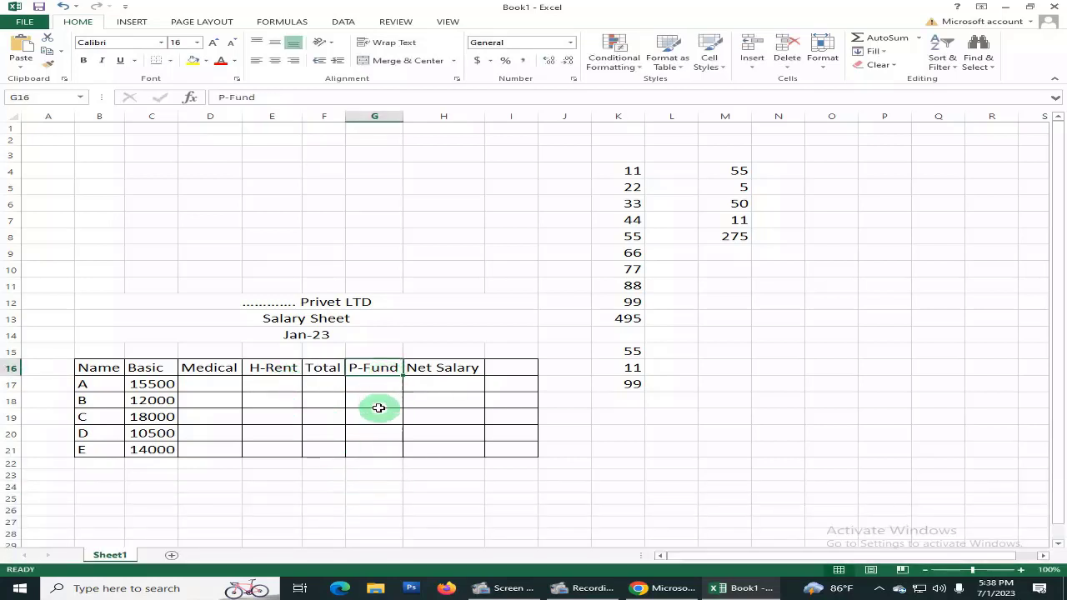
key("F2")
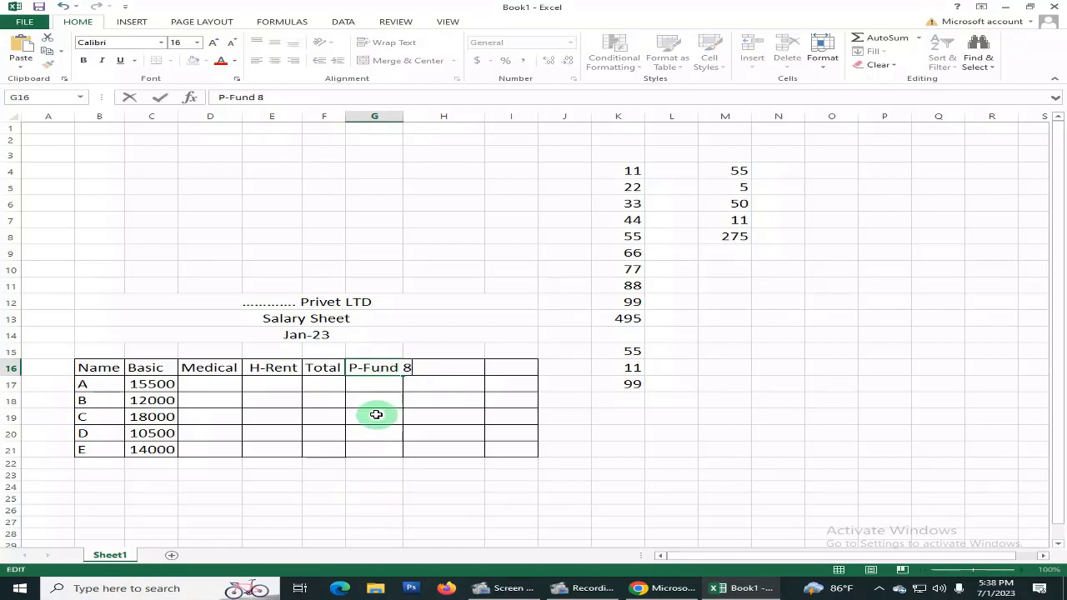
type("8%")
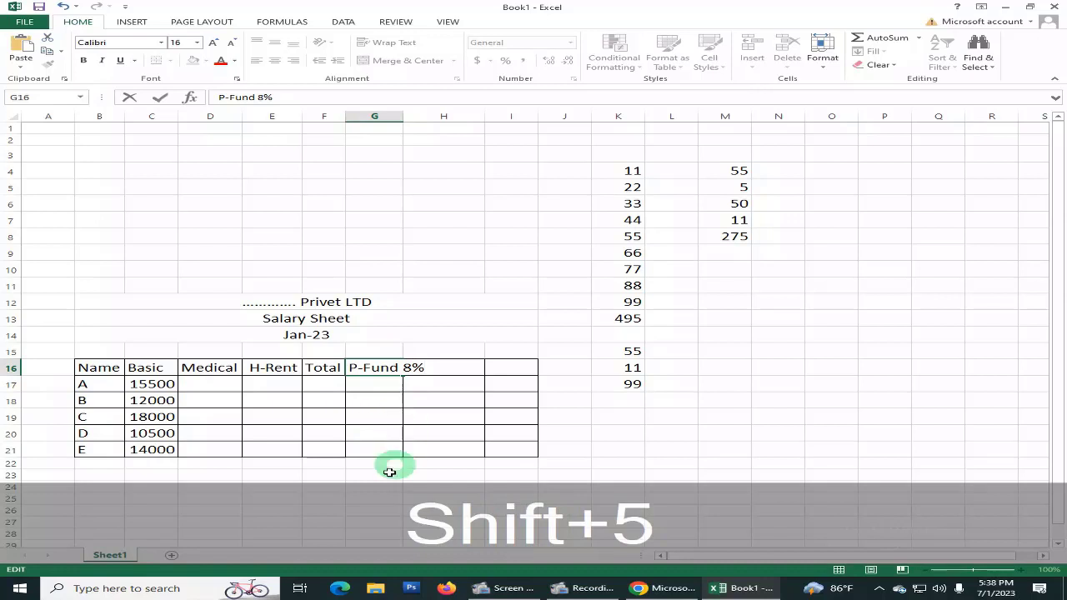
key("Escape")
left_click(365, 495)
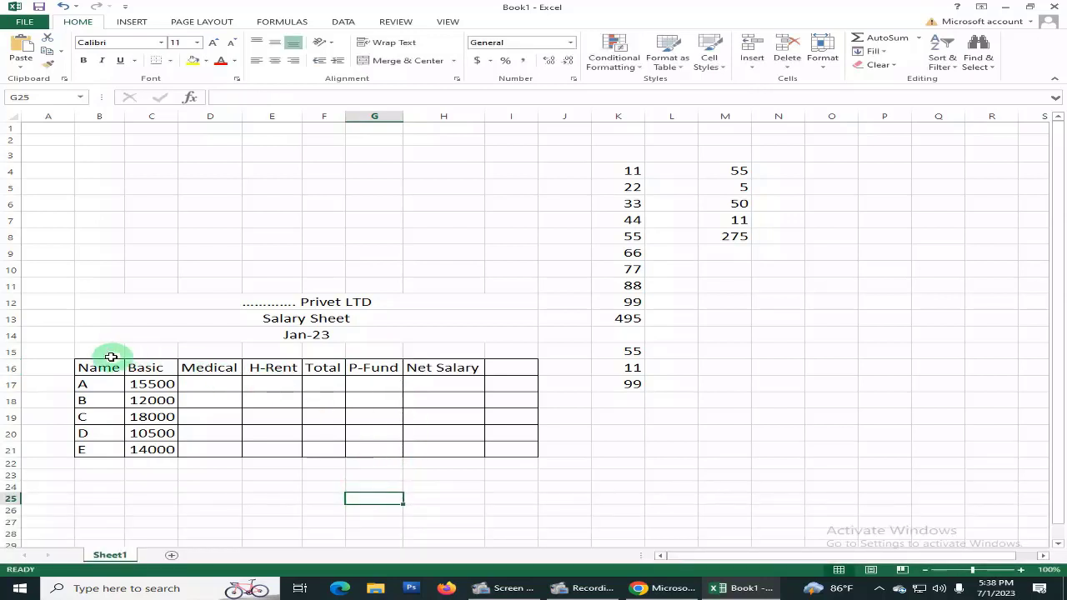
Step: AutoFit the widths of columns B to I to the lengthened headers, using the range B16:I22
left_click_drag(88, 367, 527, 465)
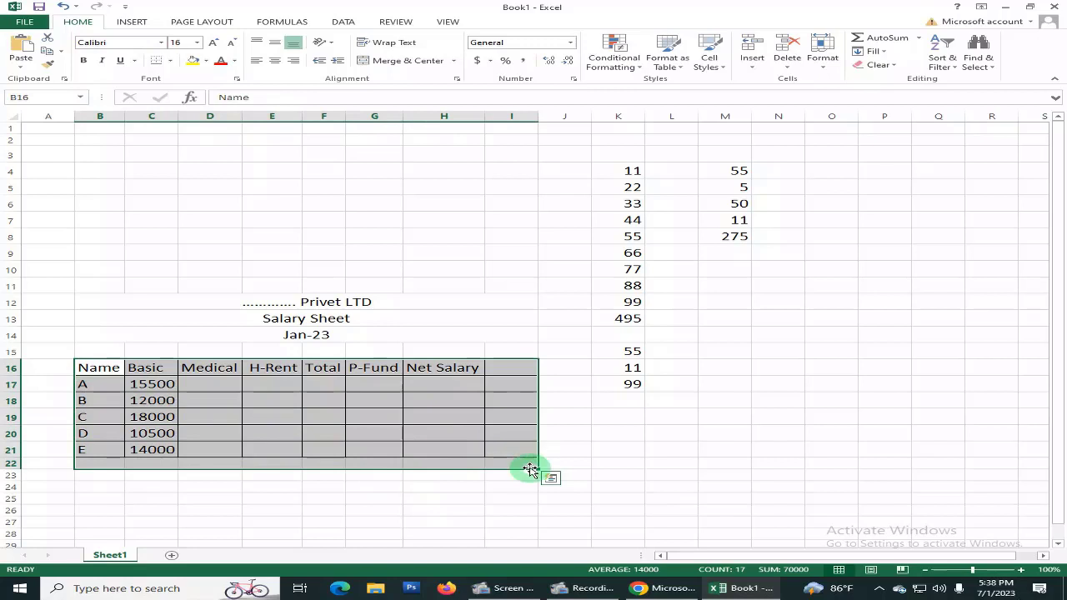
left_click(828, 69)
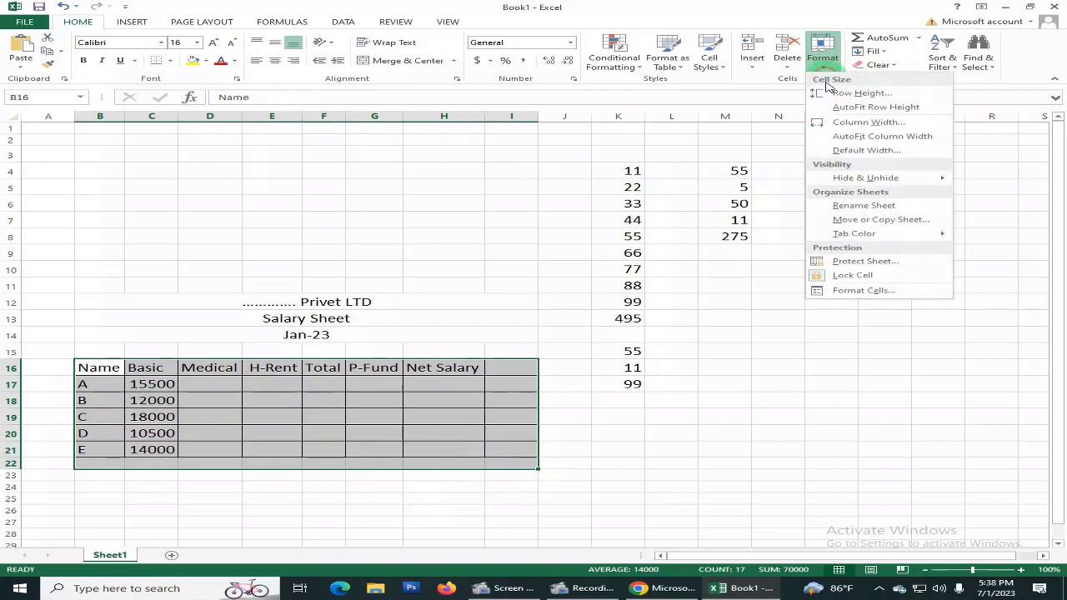
left_click(850, 136)
left_click(483, 435)
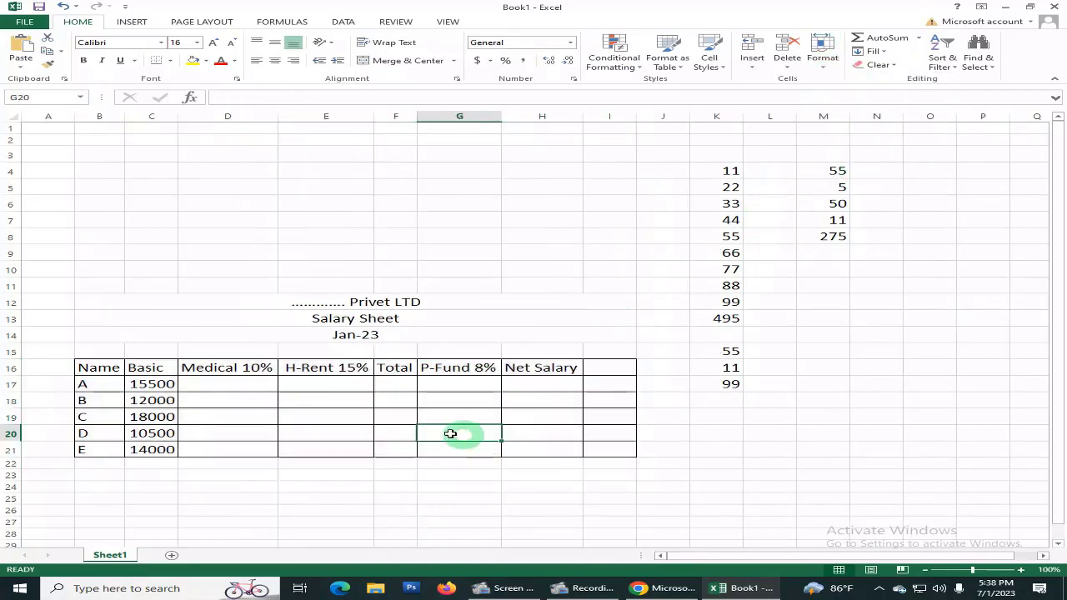
Step: Calculate employee A's medical allowance in cell D17 with the formula =C17*10%
left_click(232, 383)
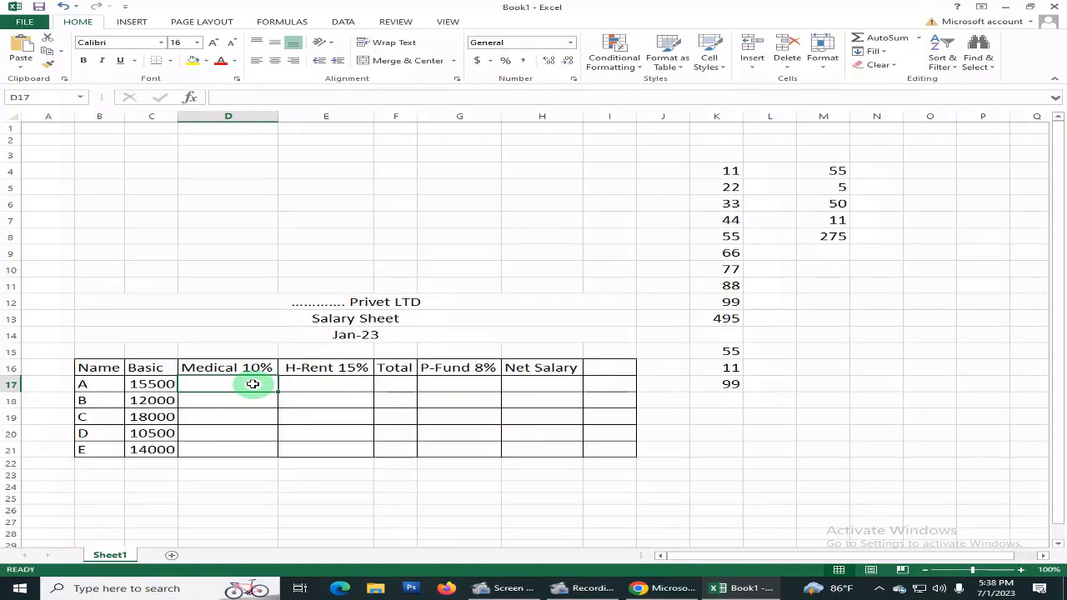
type("=")
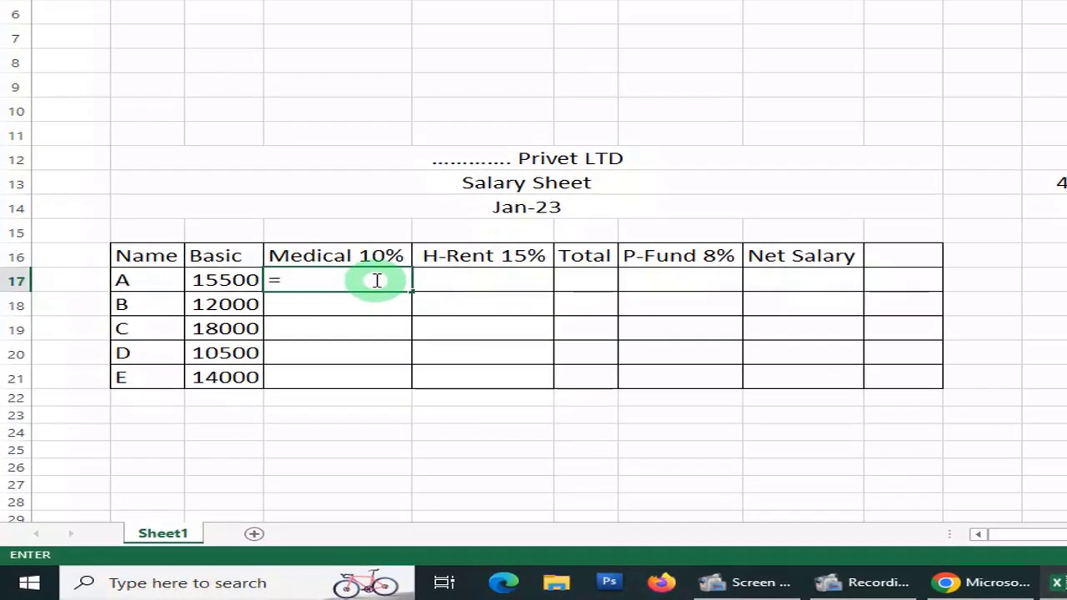
left_click(215, 280)
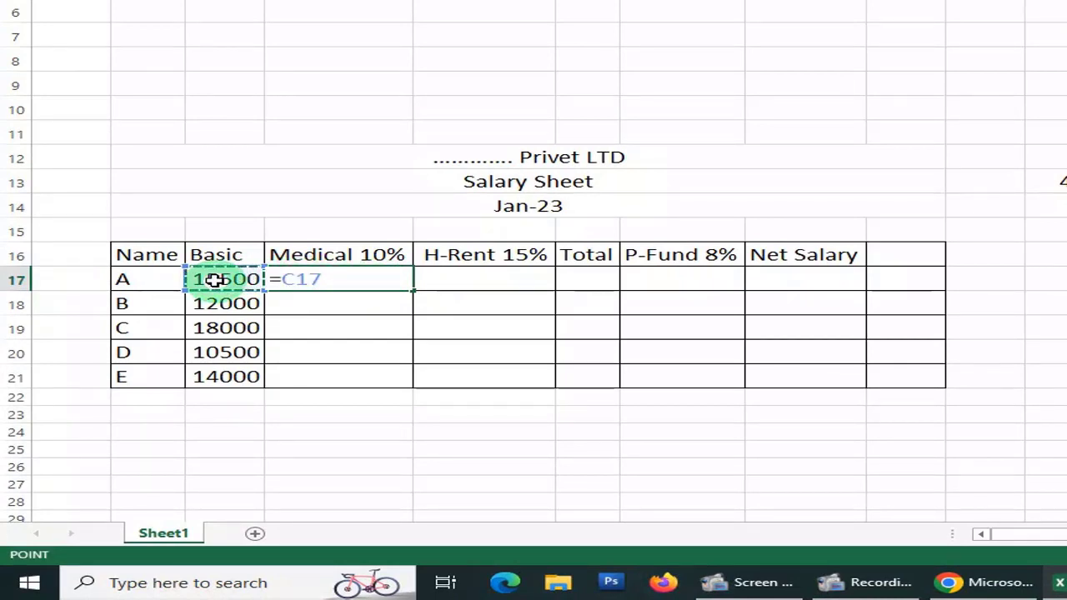
type("*")
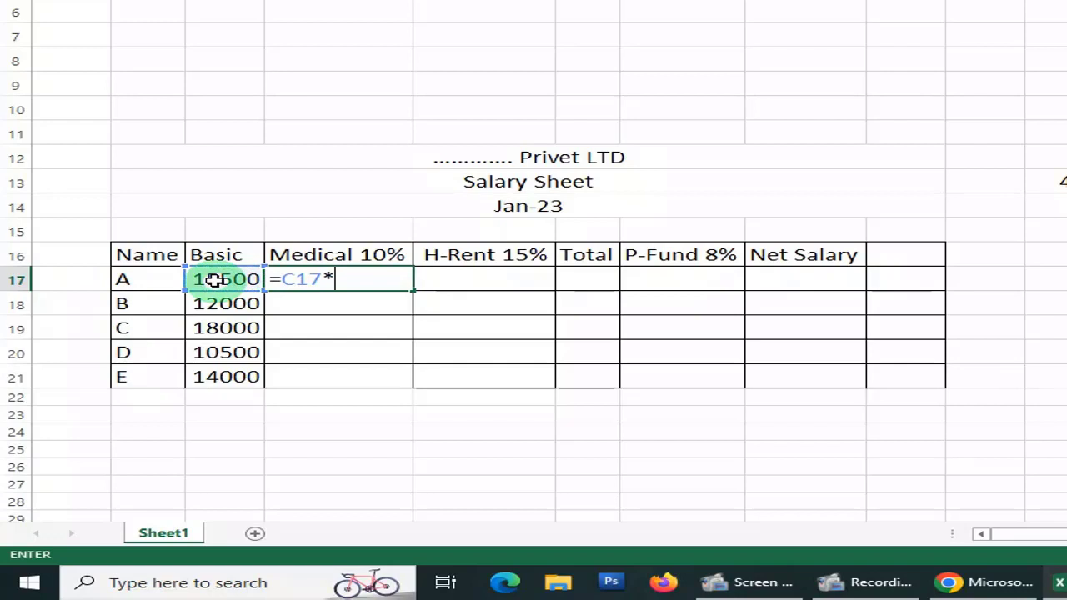
type("10%")
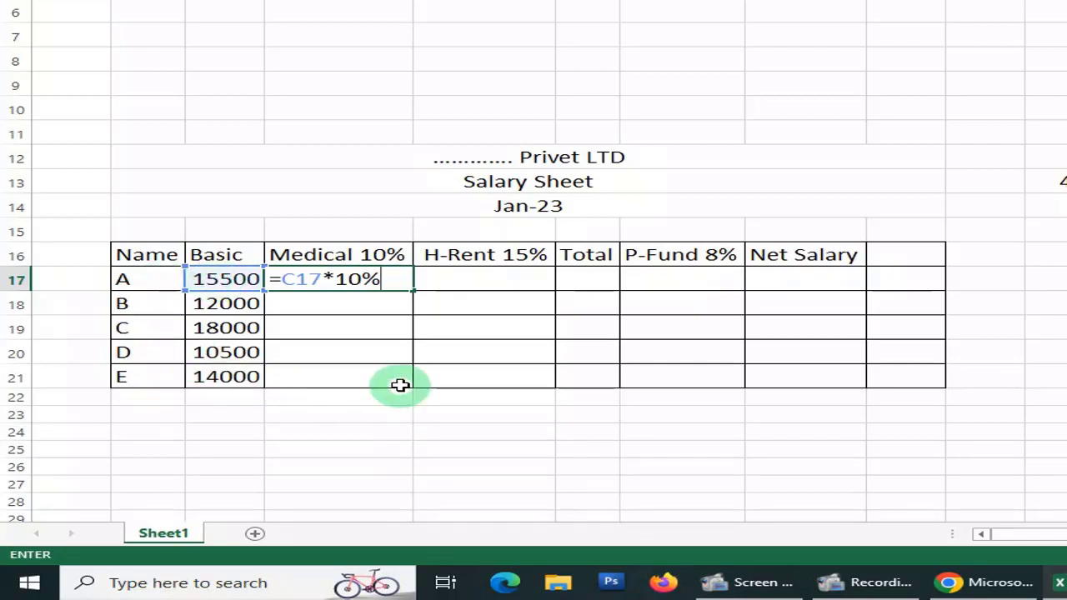
key("Return")
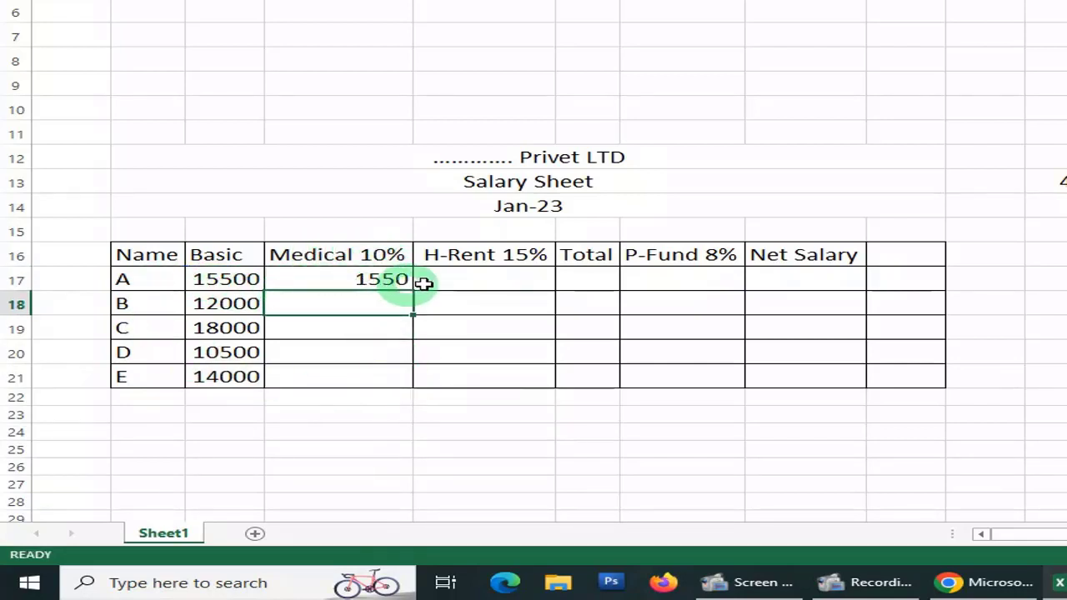
Step: Calculate employee A's house rent in cell E17 with the formula =C17*15%
left_click(506, 277)
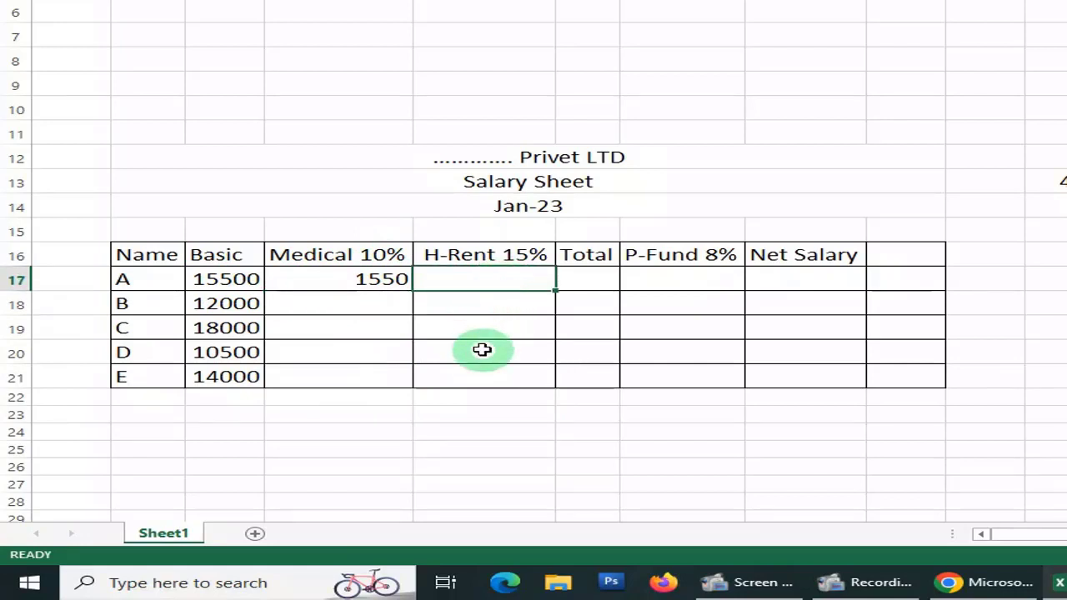
type("=")
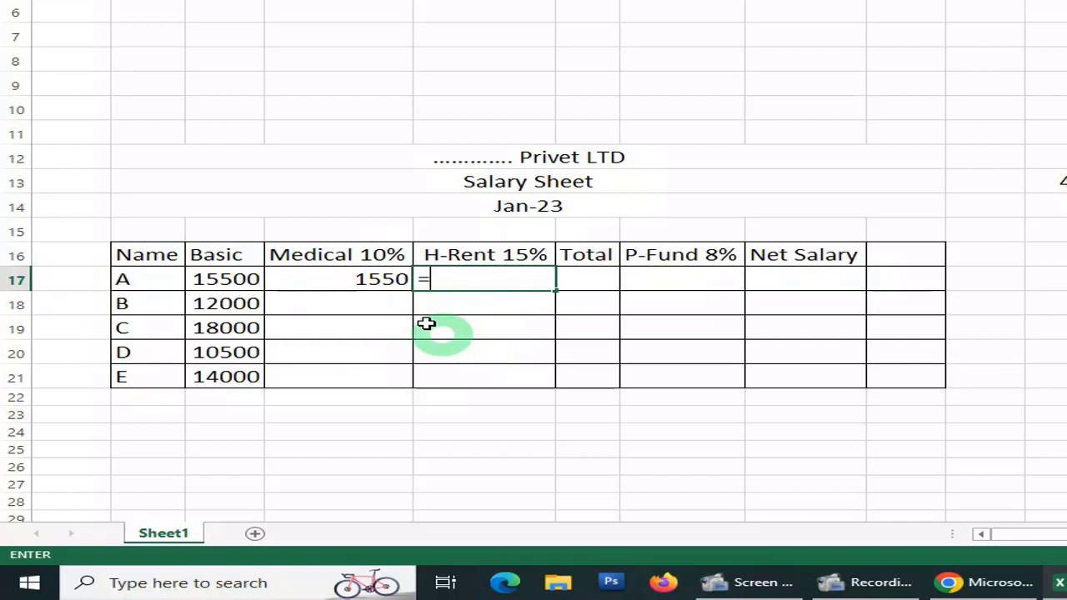
left_click(231, 280)
type("*")
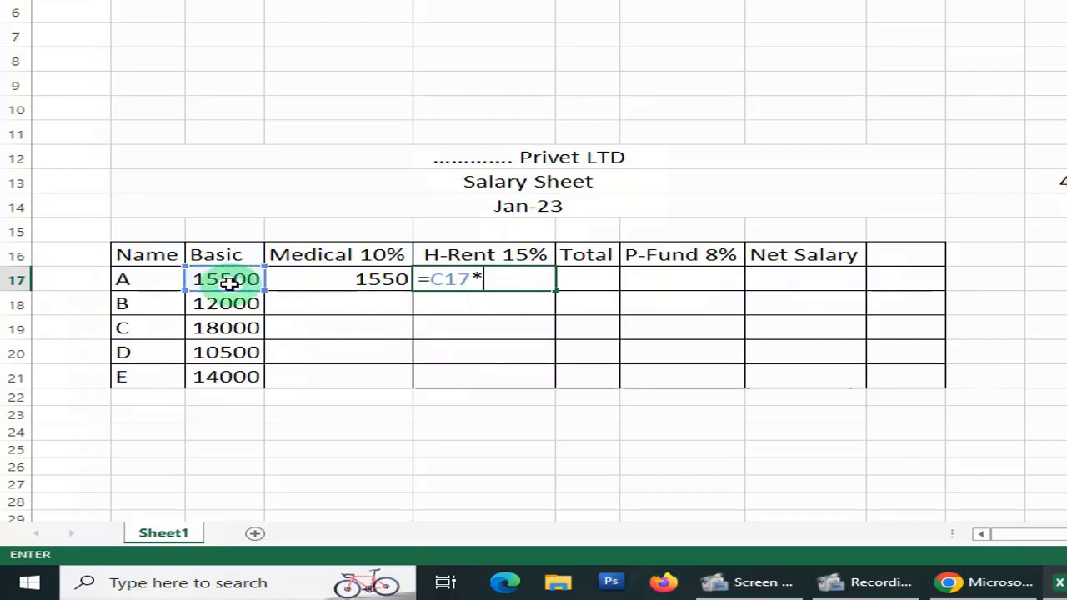
type("15")
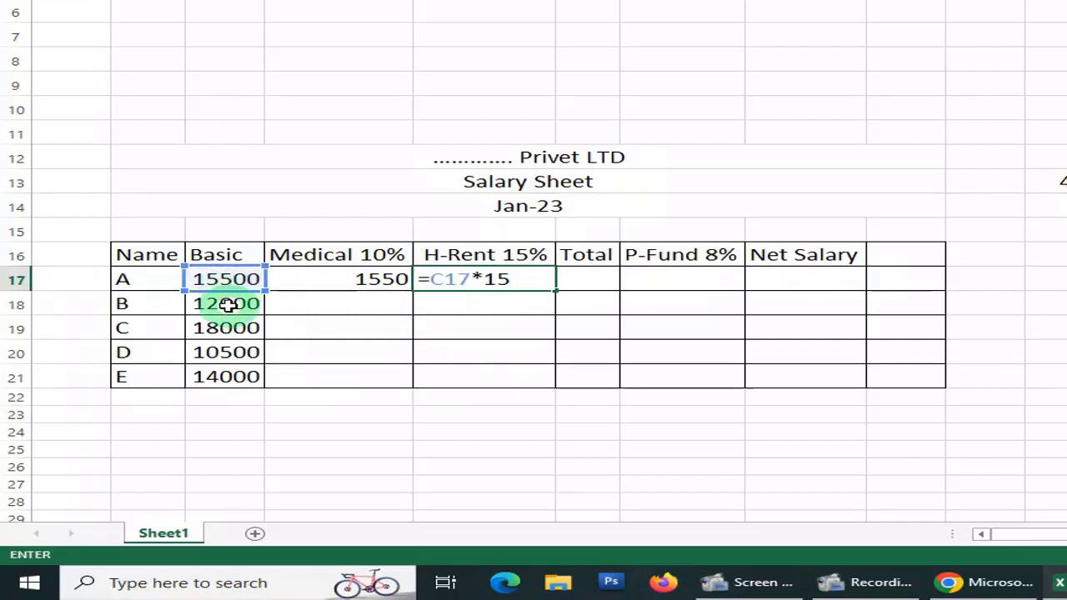
type("%")
key("Return")
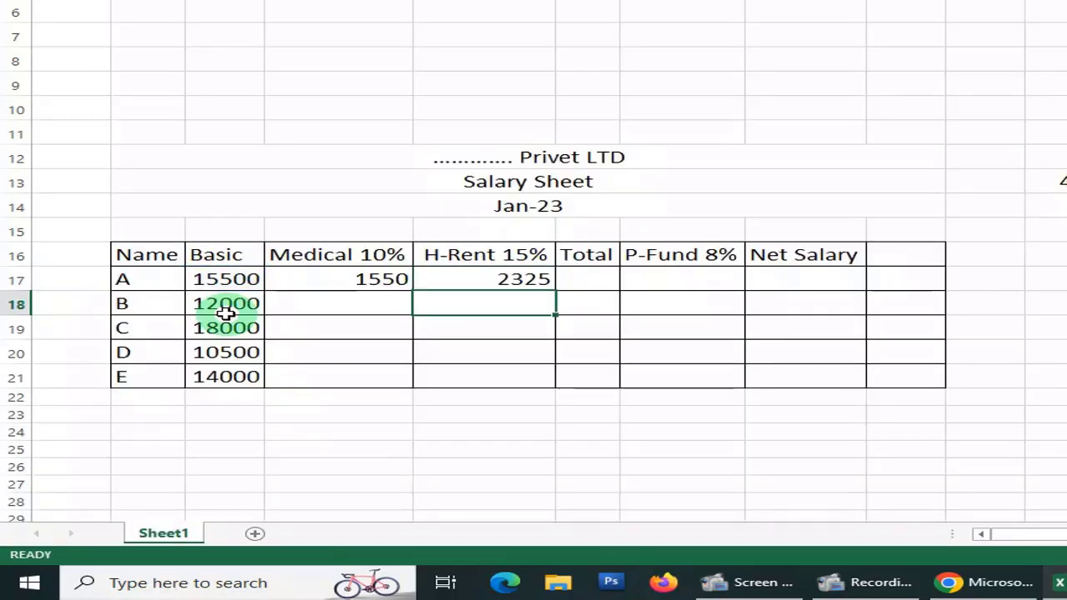
Step: Total employee A's basic pay and allowances in cell F17 with =SUM(C17:E17), and widen column F to fit the result
left_click(591, 278)
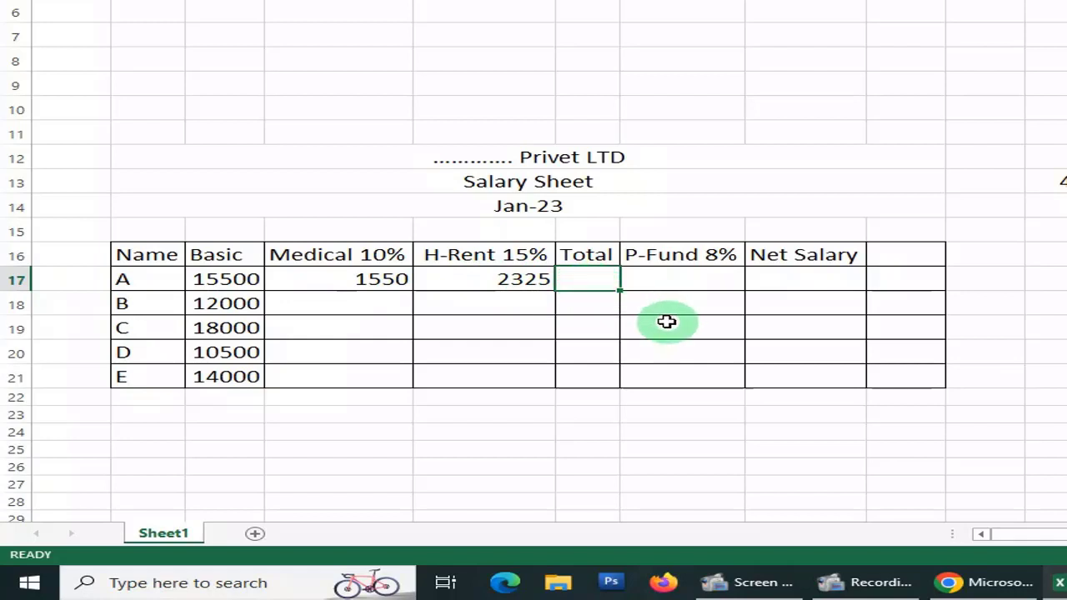
key("F2")
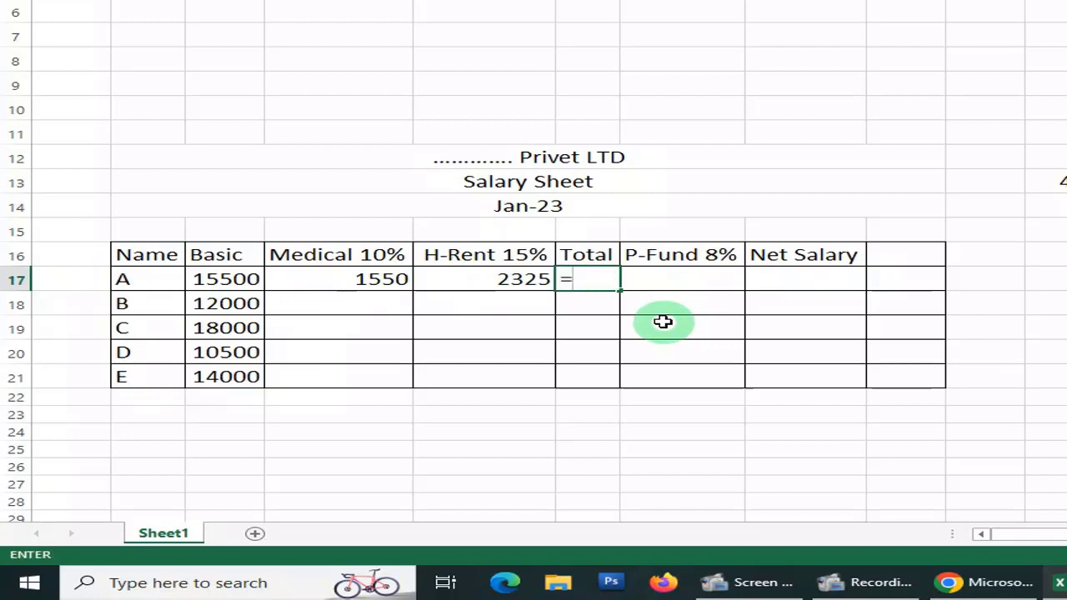
type("=WUM")
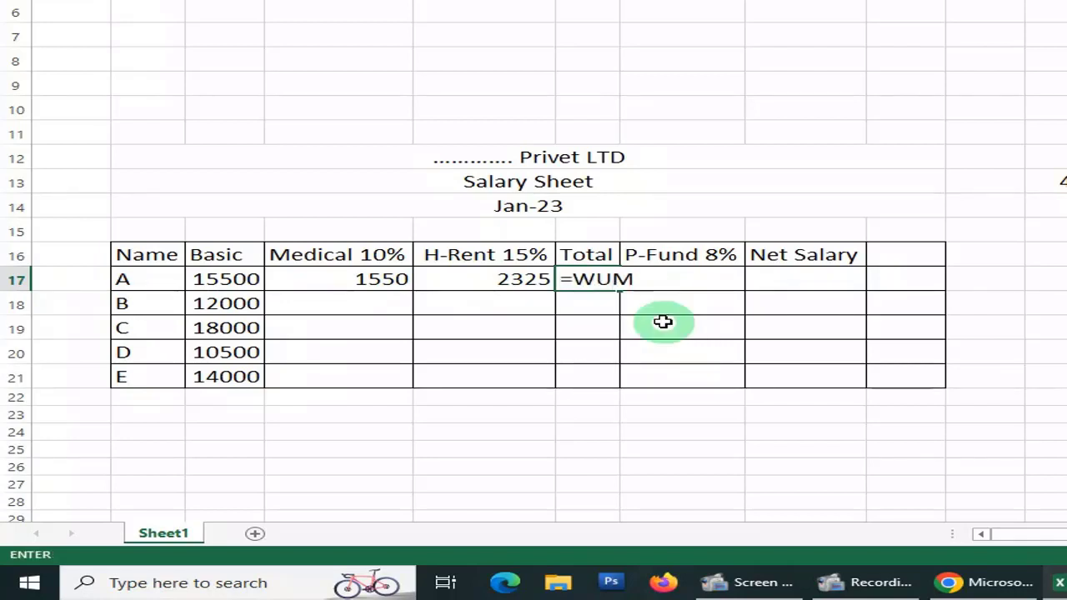
key("BackSpace")
key("BackSpace")
key("BackSpace")
type("S")
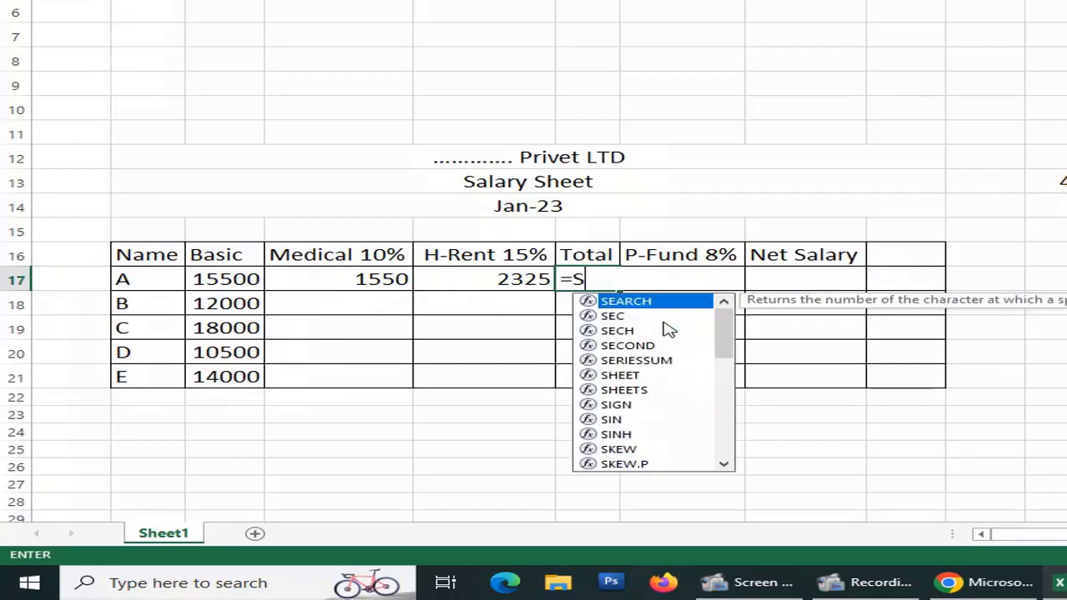
type("UM(")
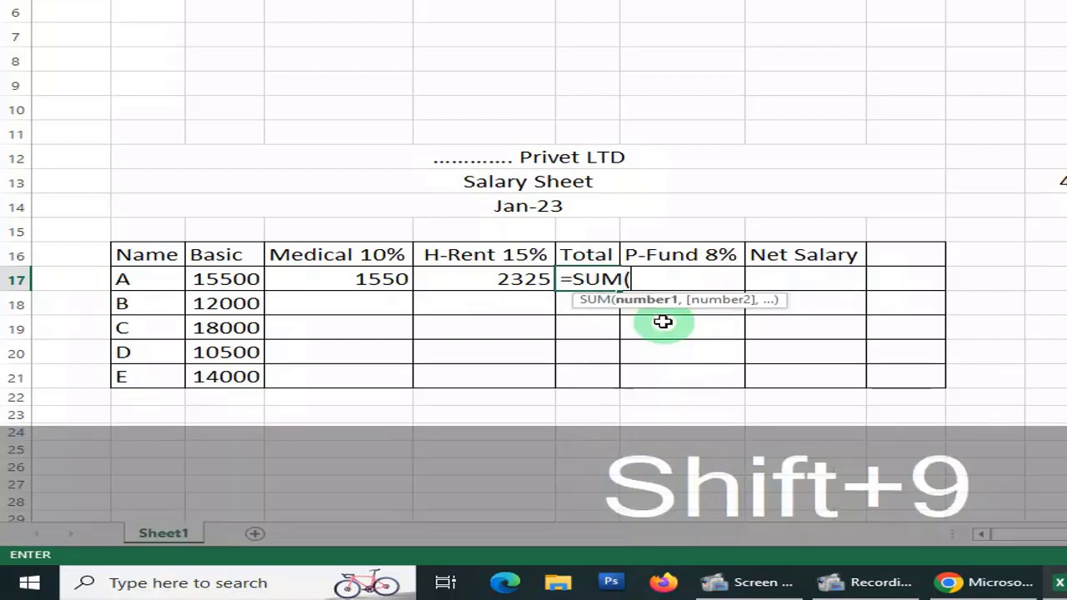
left_click(215, 279)
key("F8")
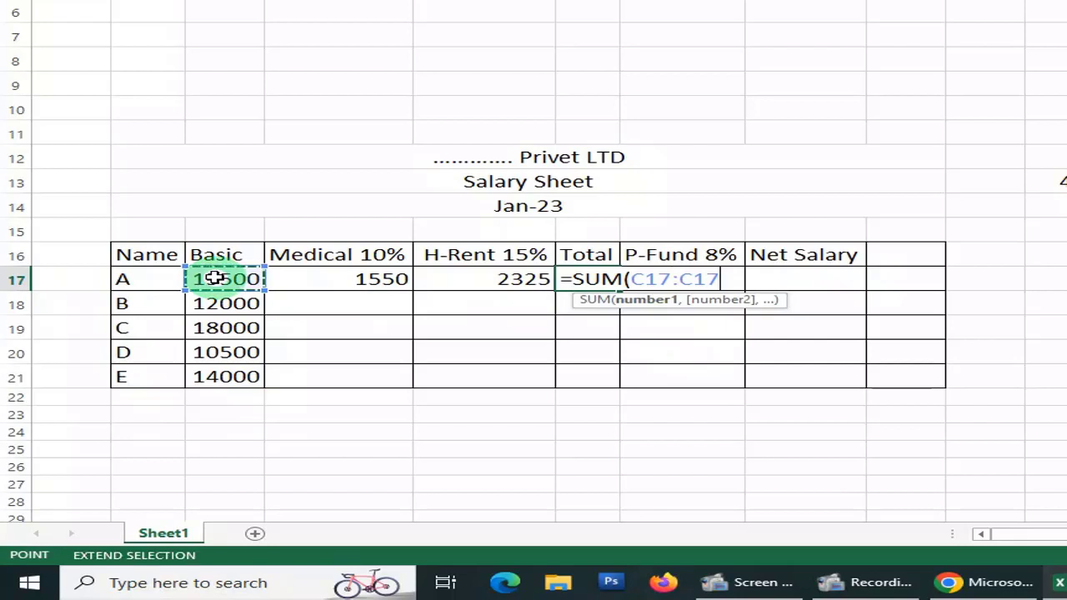
left_click(490, 280)
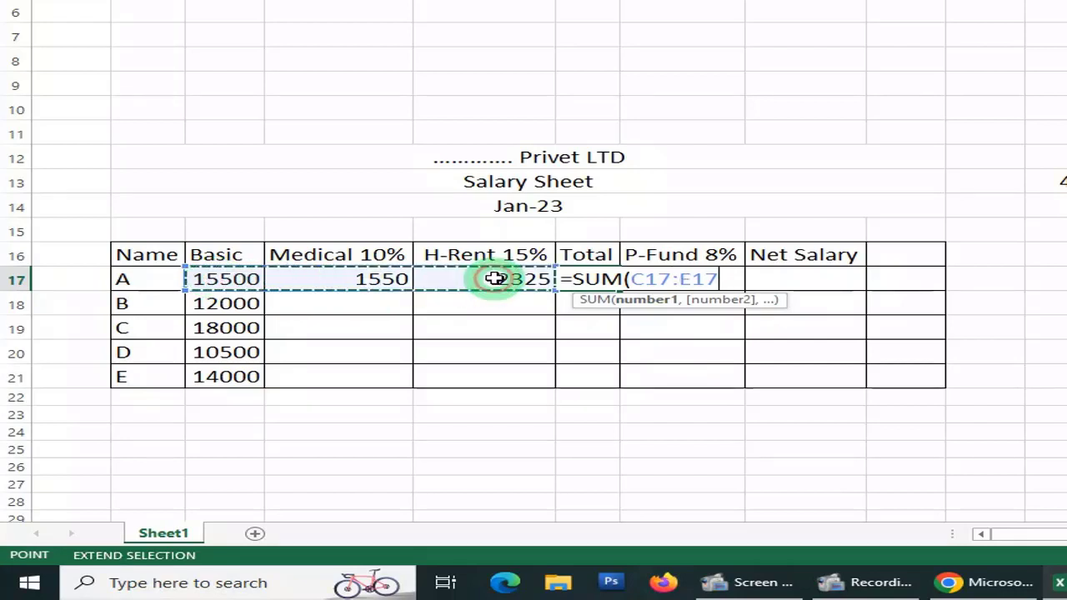
type(")")
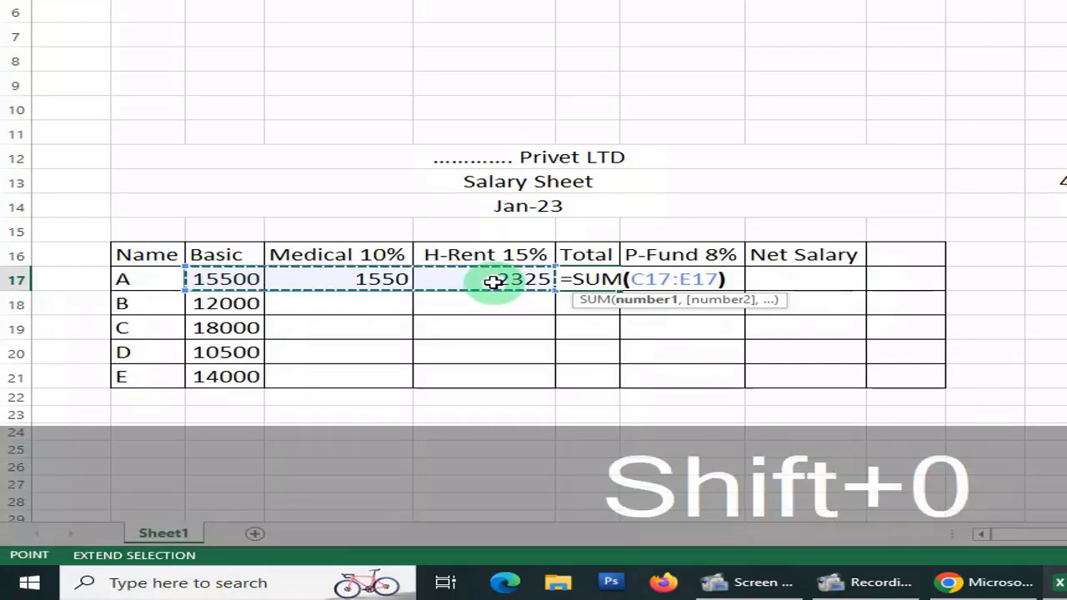
key("Return")
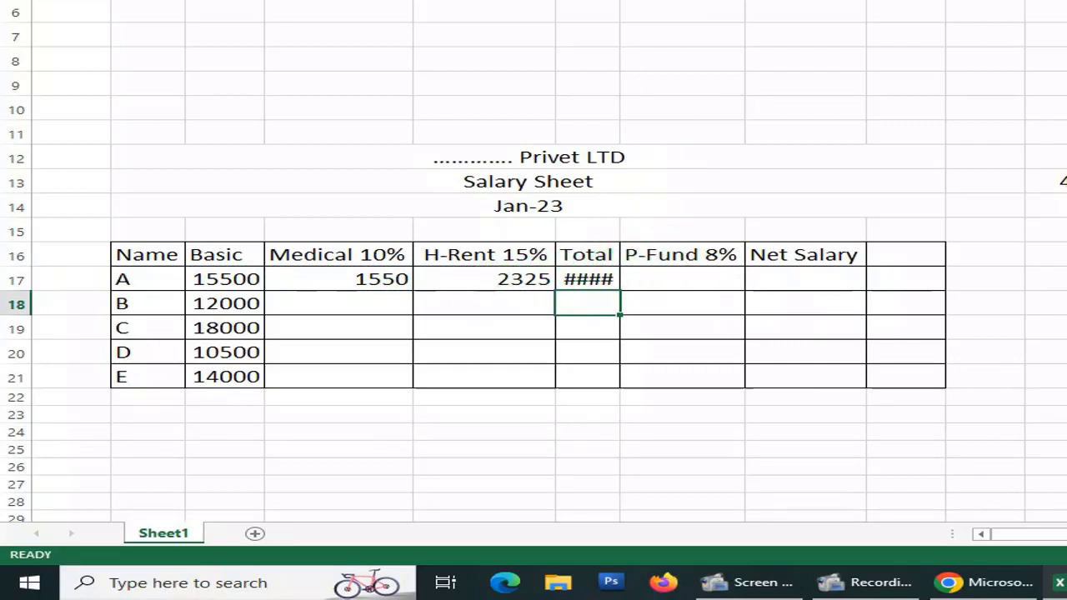
left_click_drag(620, 1, 657, 2)
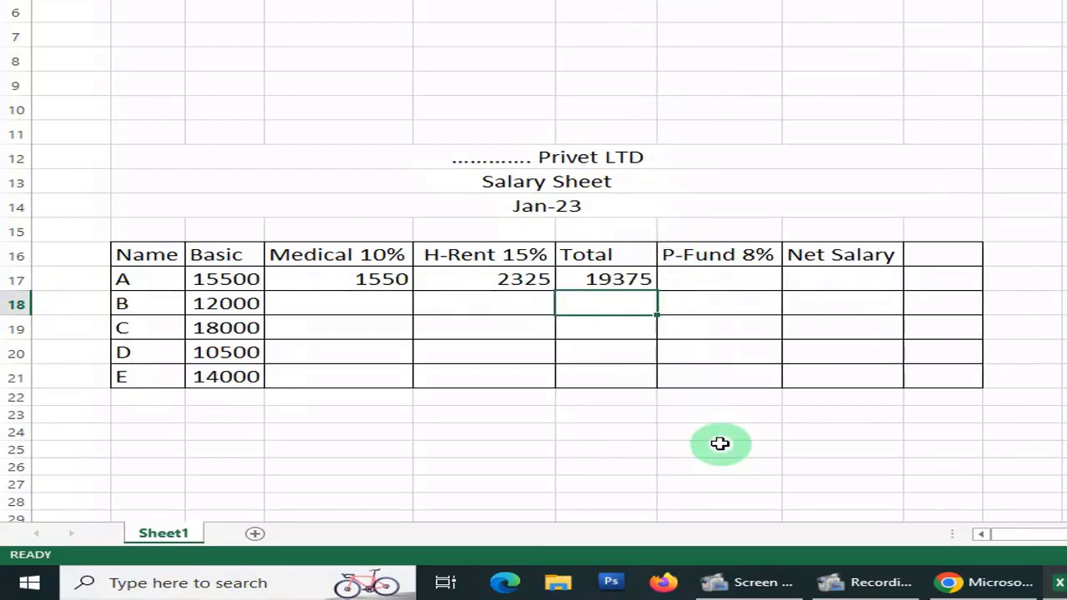
Step: Calculate employee A's provident fund deduction in cell G17 with the formula =C17*8%
left_click(755, 280)
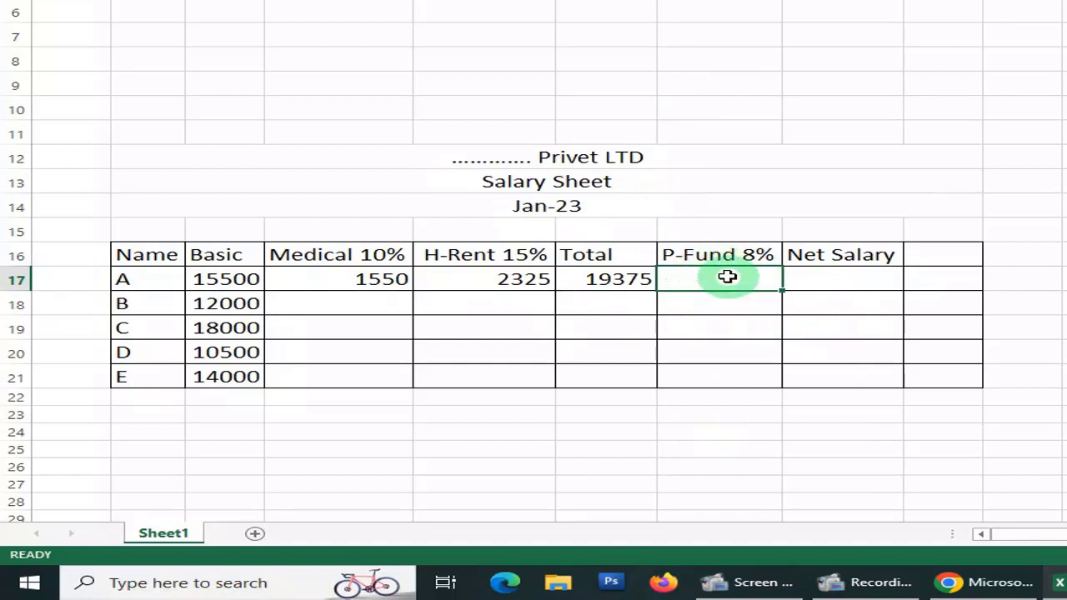
type("=")
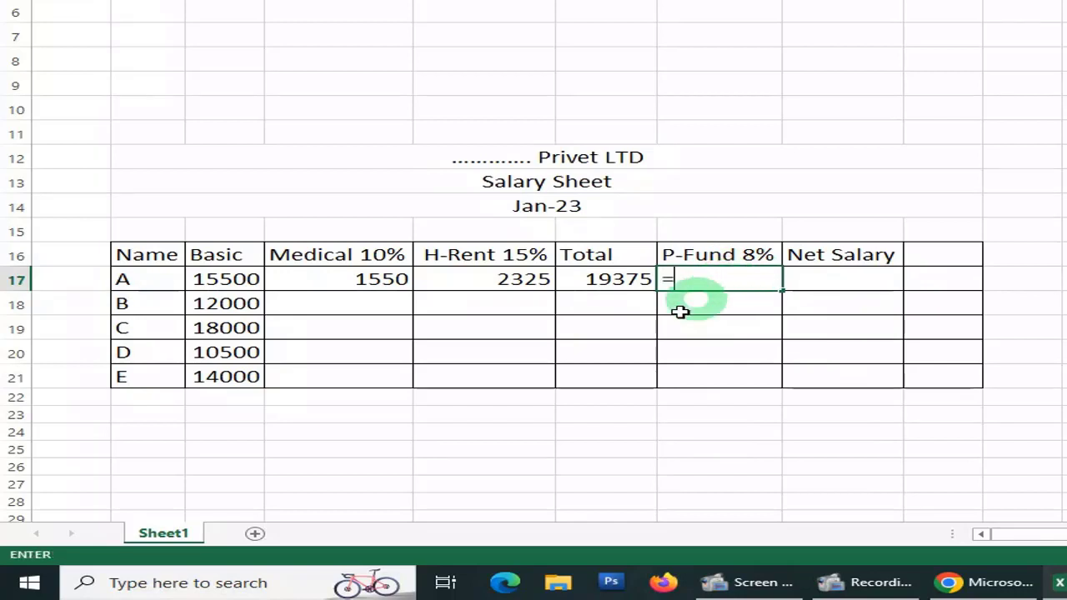
left_click(225, 279)
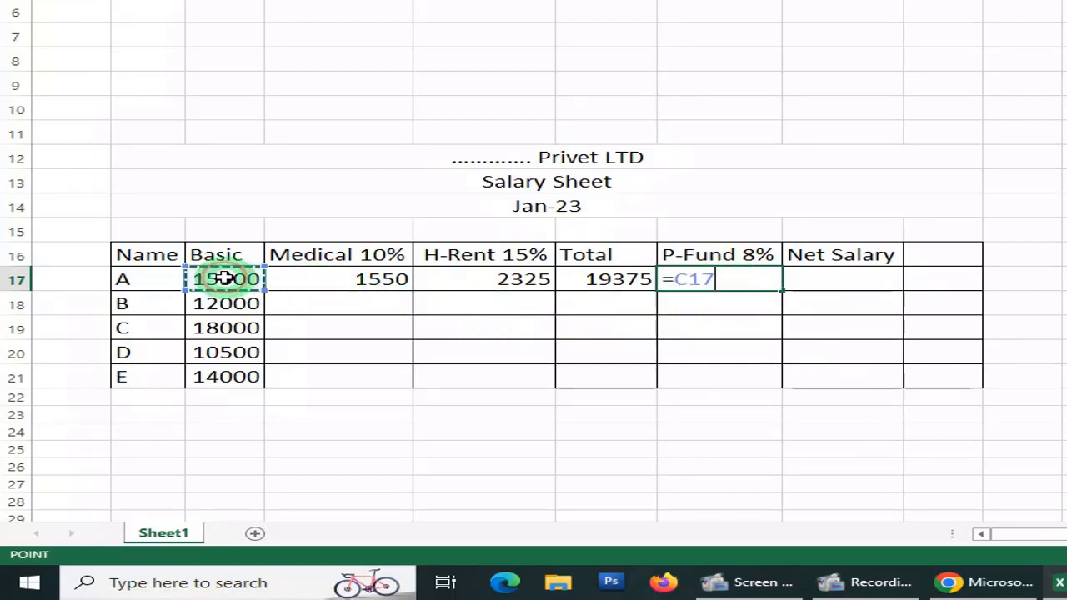
type("*")
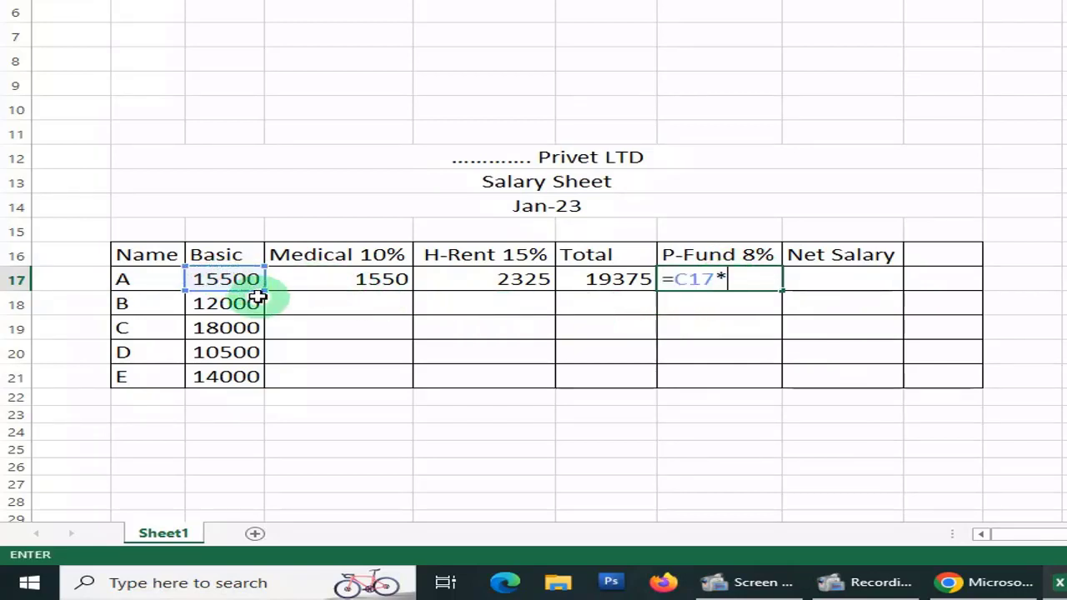
type("8")
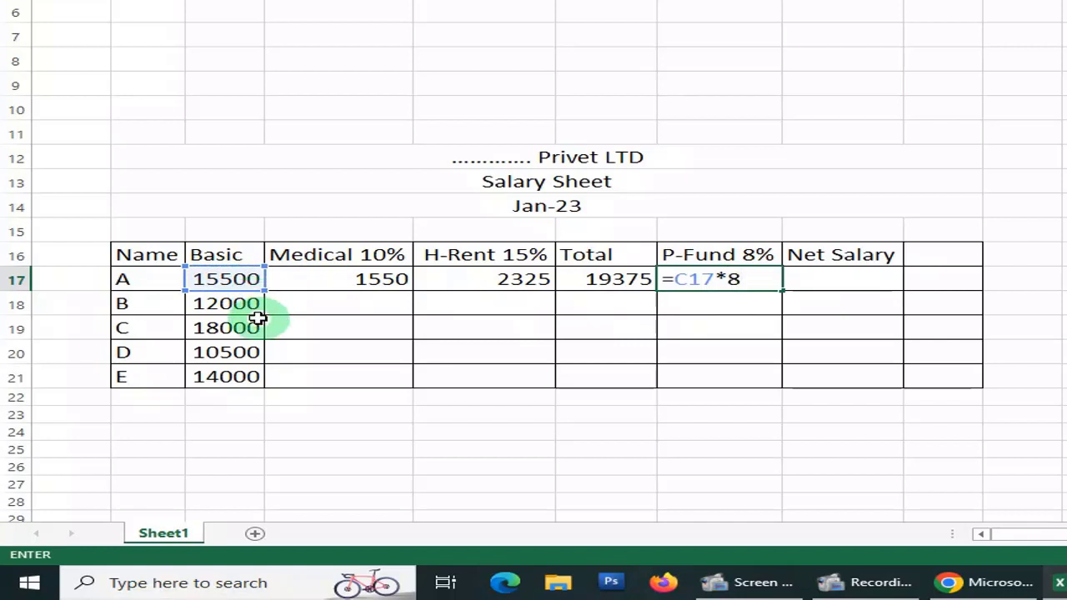
type("%")
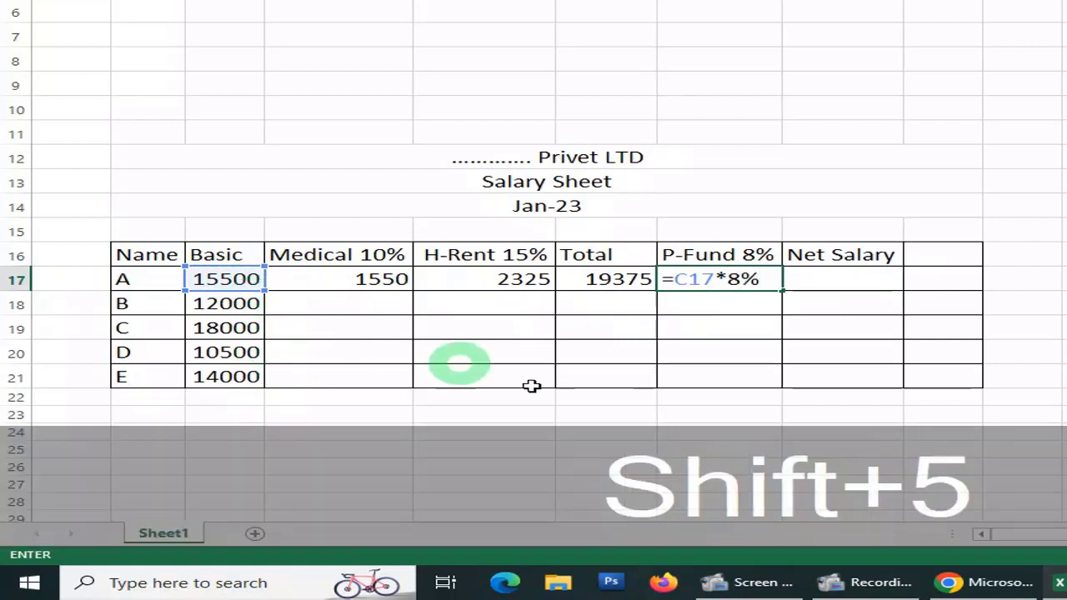
key("Return")
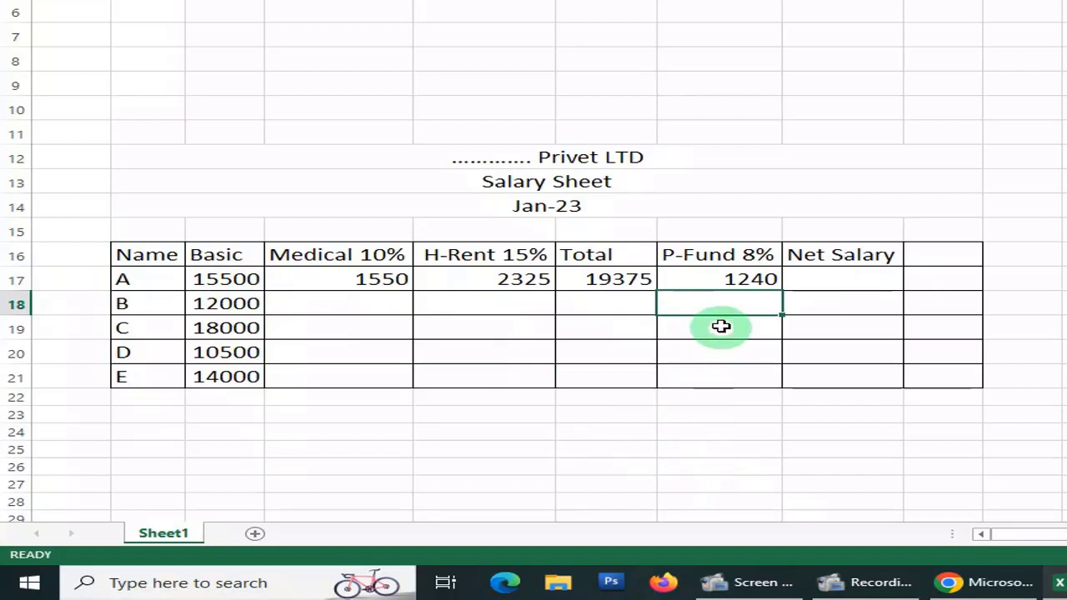
Step: Calculate employee A's net salary in cell H17 with the formula =F17-G17
left_click(859, 283)
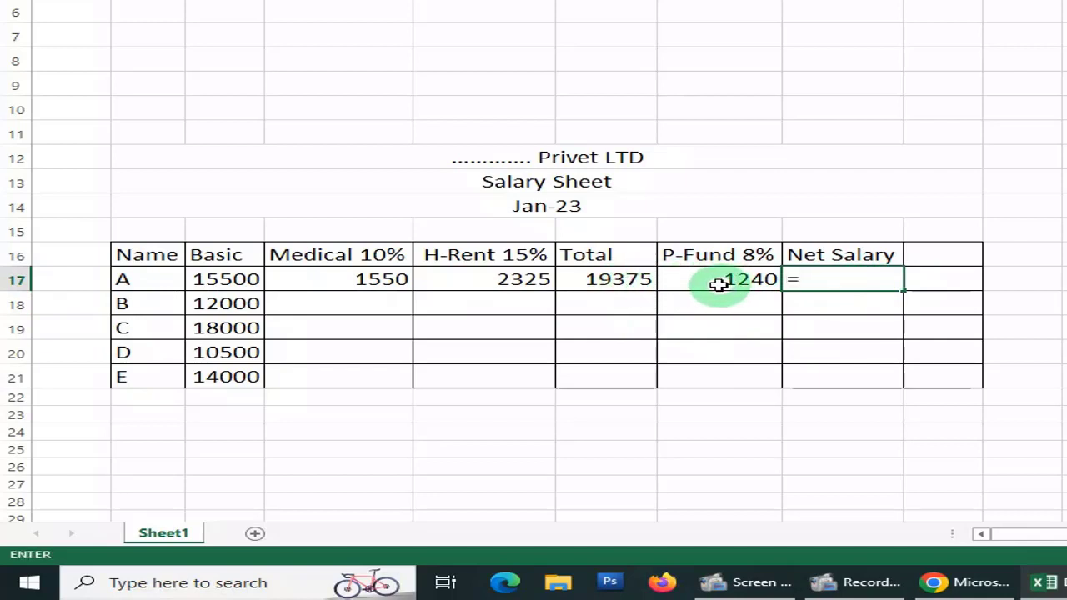
left_click(597, 279)
type("-")
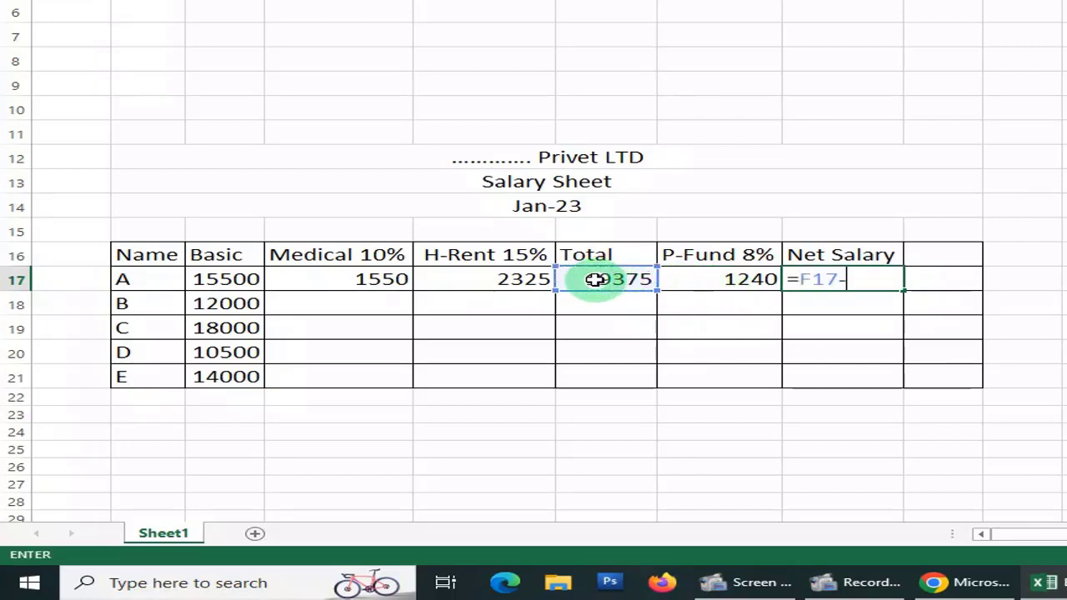
left_click(728, 278)
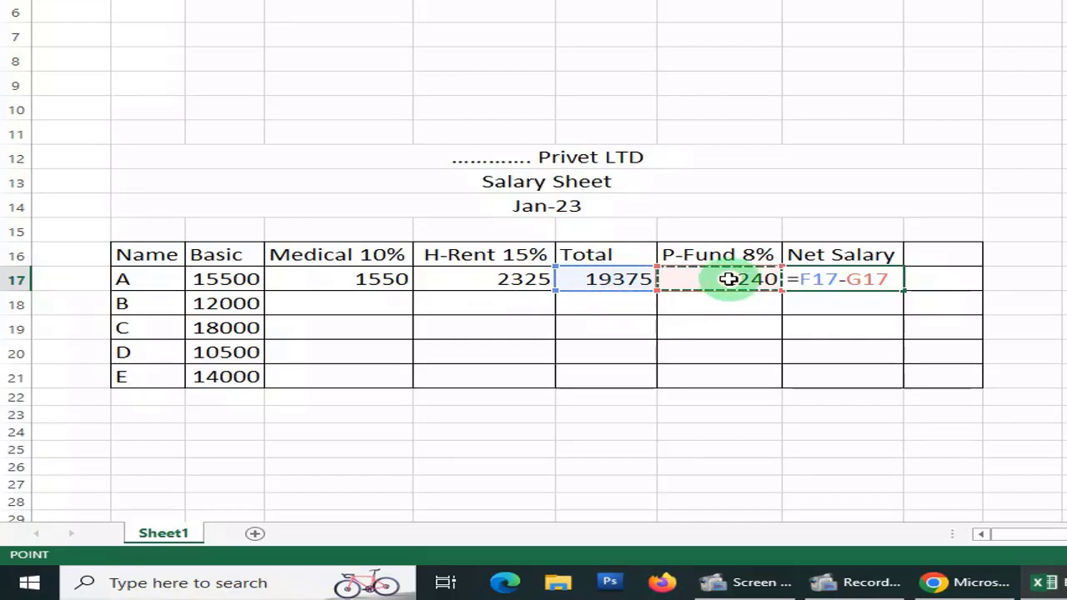
key("Return")
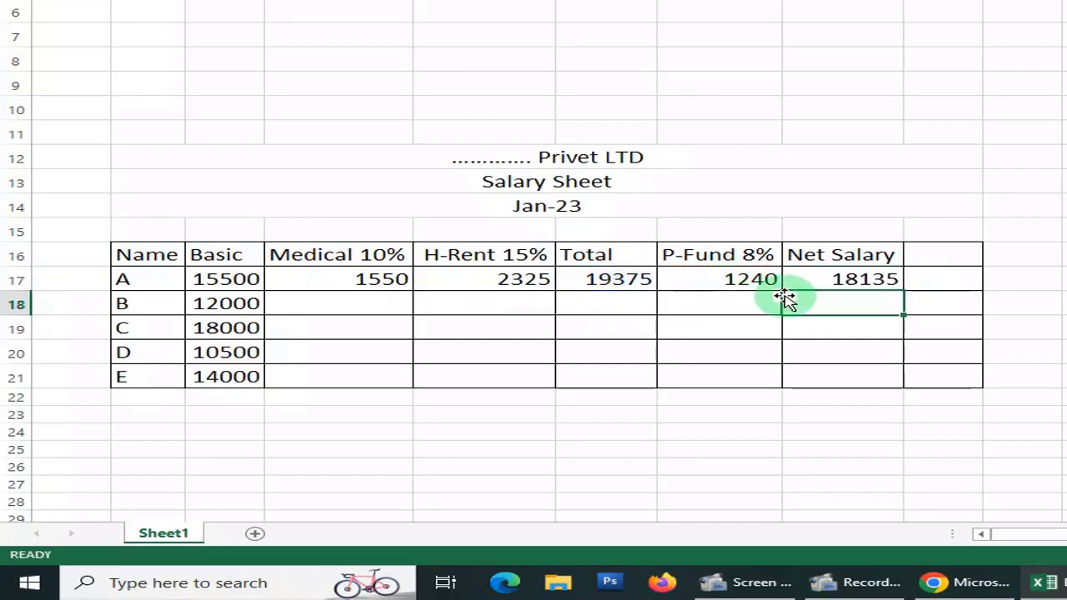
left_click(862, 279)
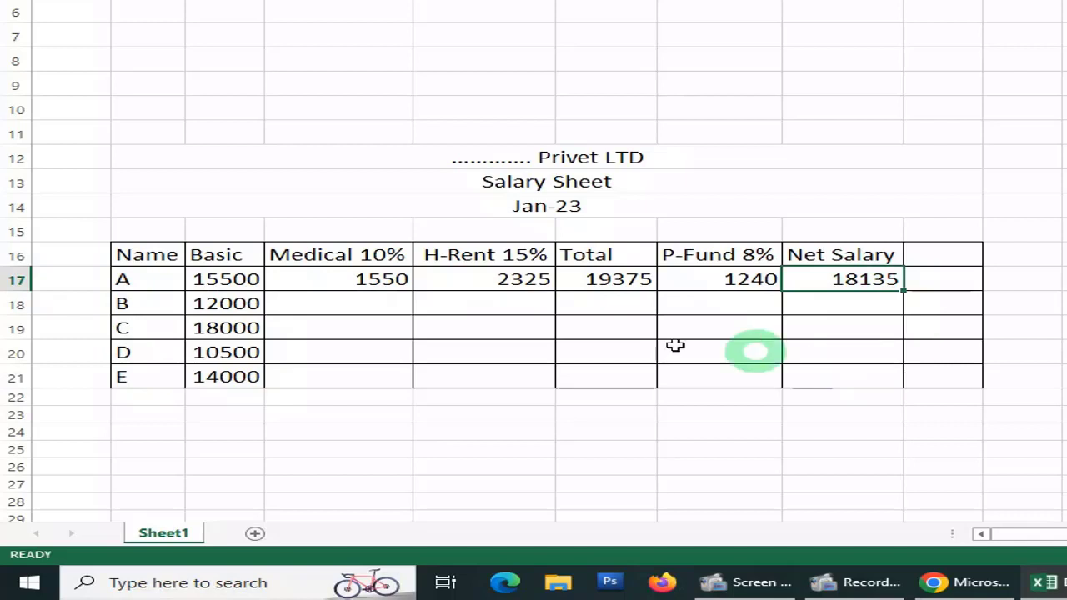
Step: Fill the row 17 formulas for medical through net salary down to employees B to E in D17:H21
left_click_drag(341, 280, 853, 377)
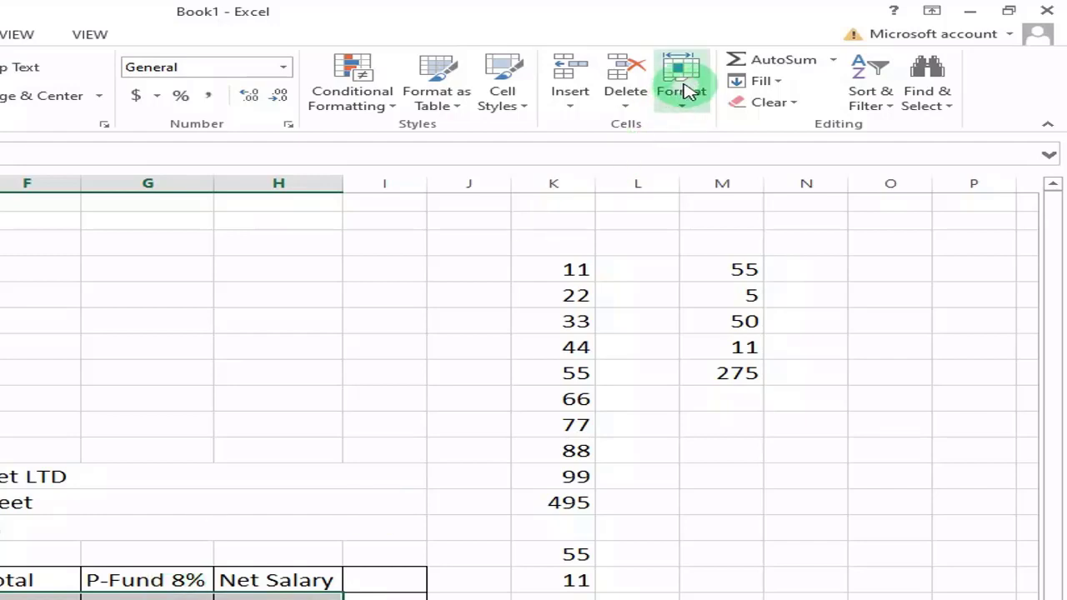
left_click(773, 83)
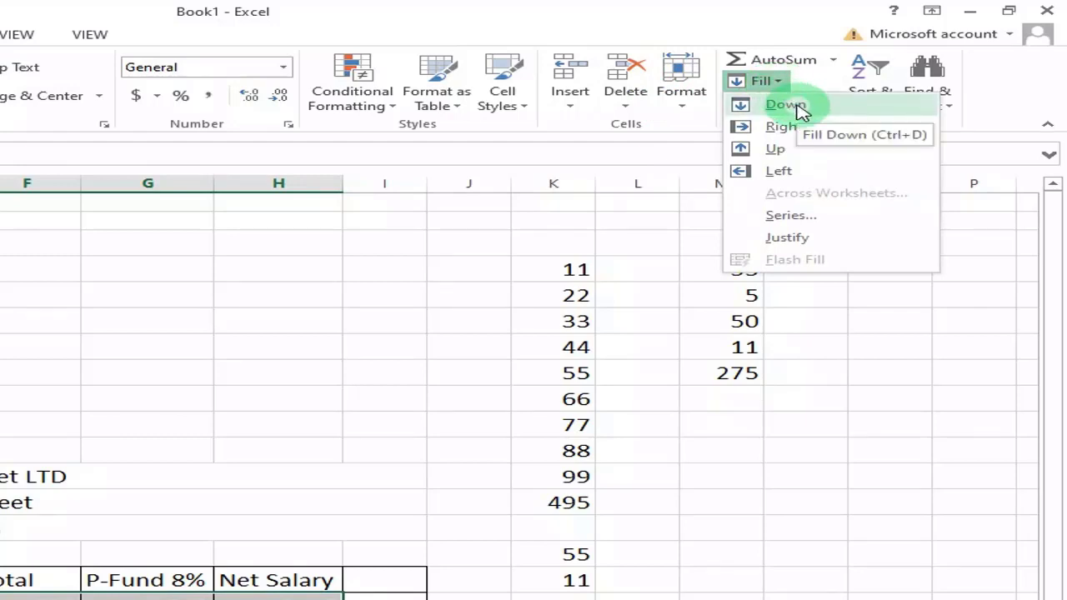
left_click(798, 108)
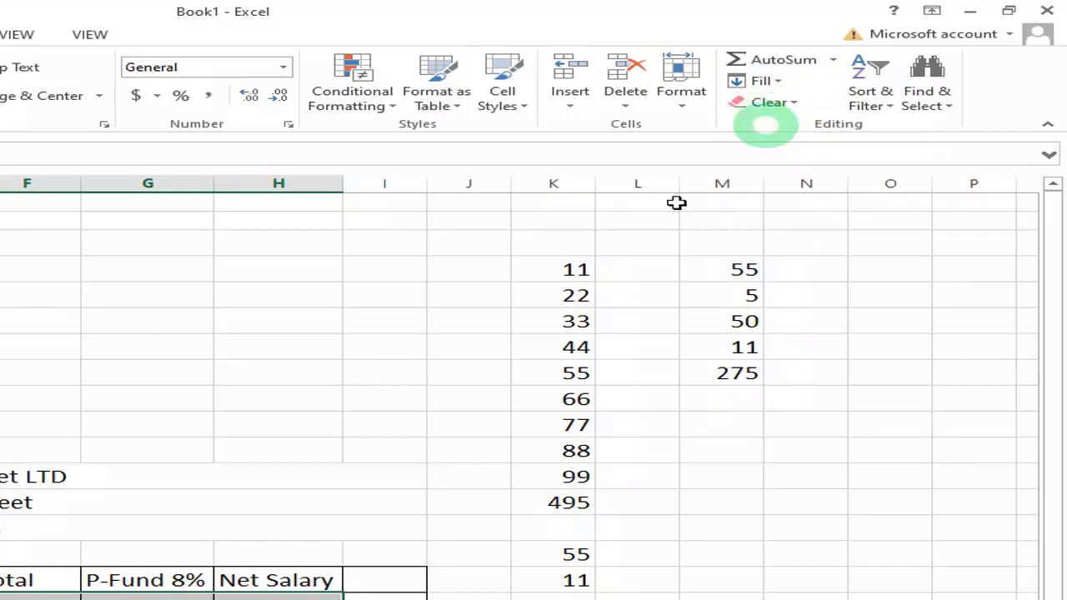
left_click(429, 588)
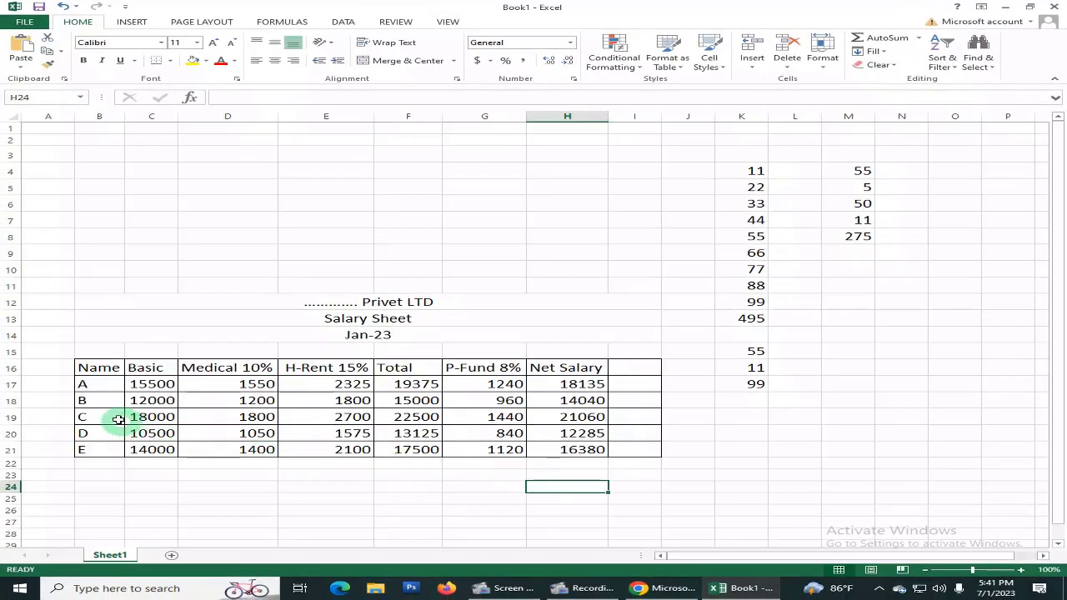
left_click_drag(129, 387, 588, 450)
left_click(575, 498)
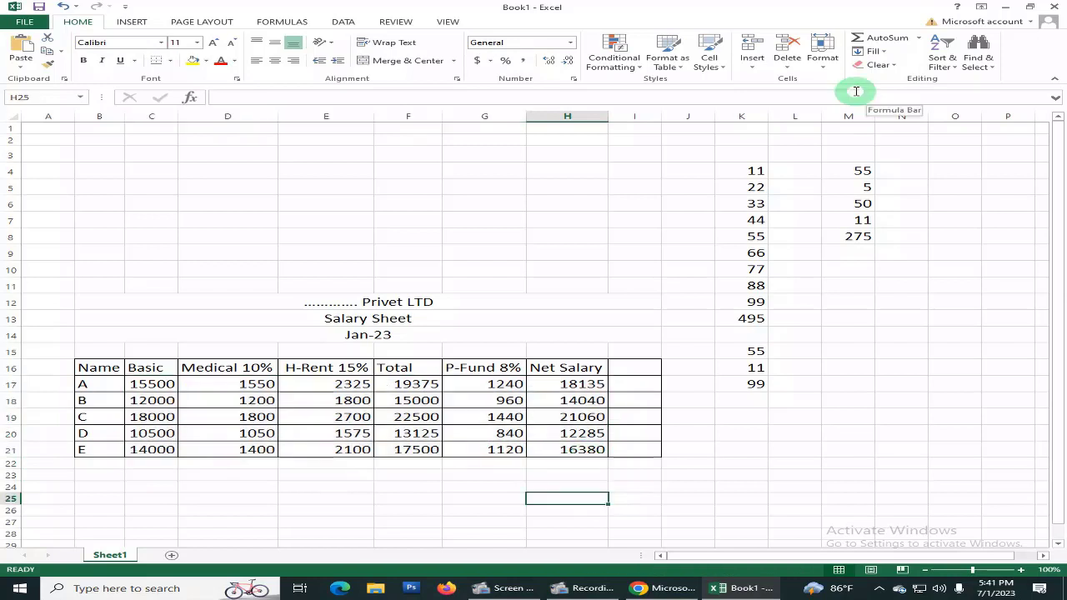